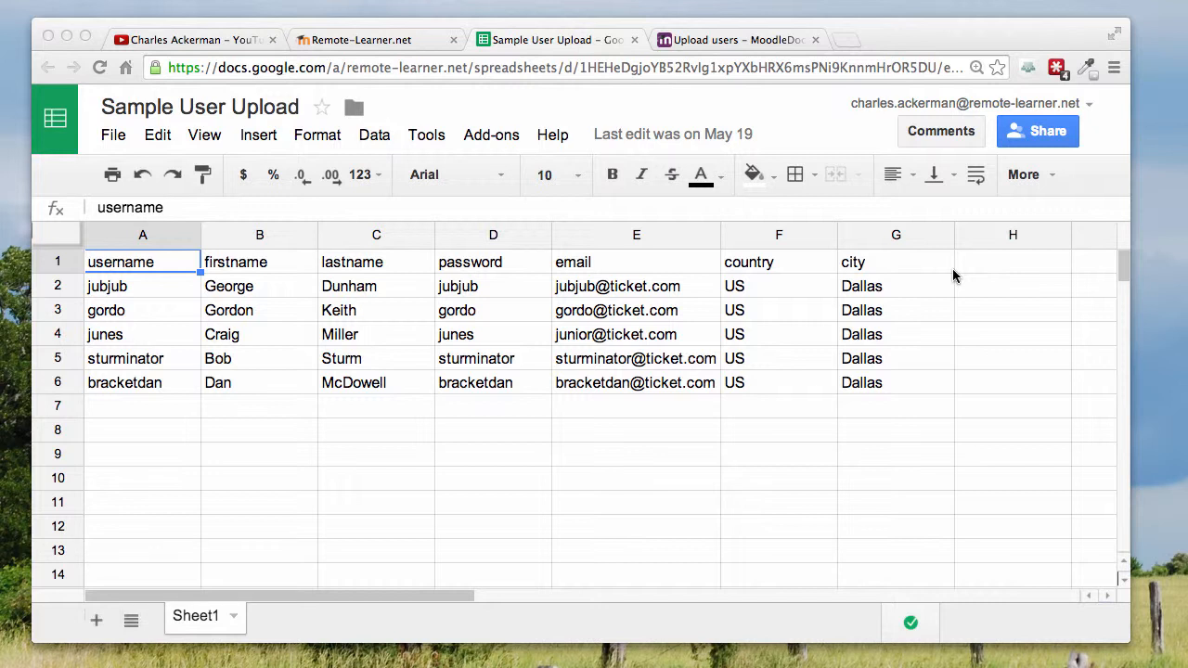
Step: Examine the spreadsheet's header row, going through the username, firstname, lastname, password, email, country and city fields
click(57, 263)
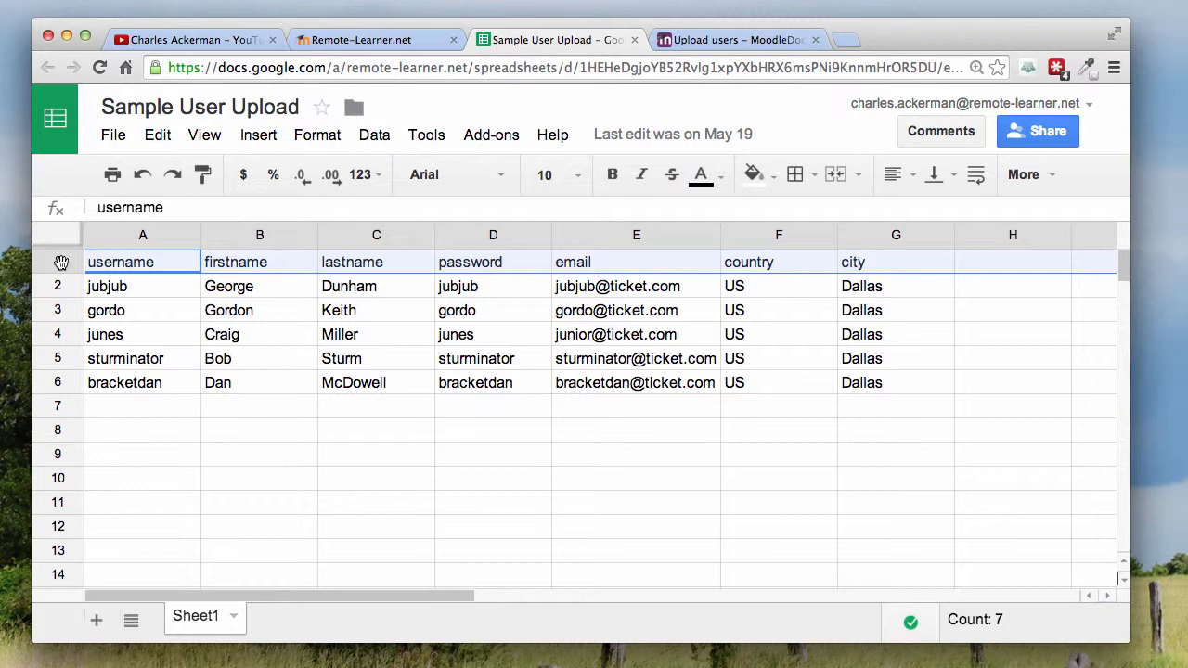
click(123, 266)
click(272, 268)
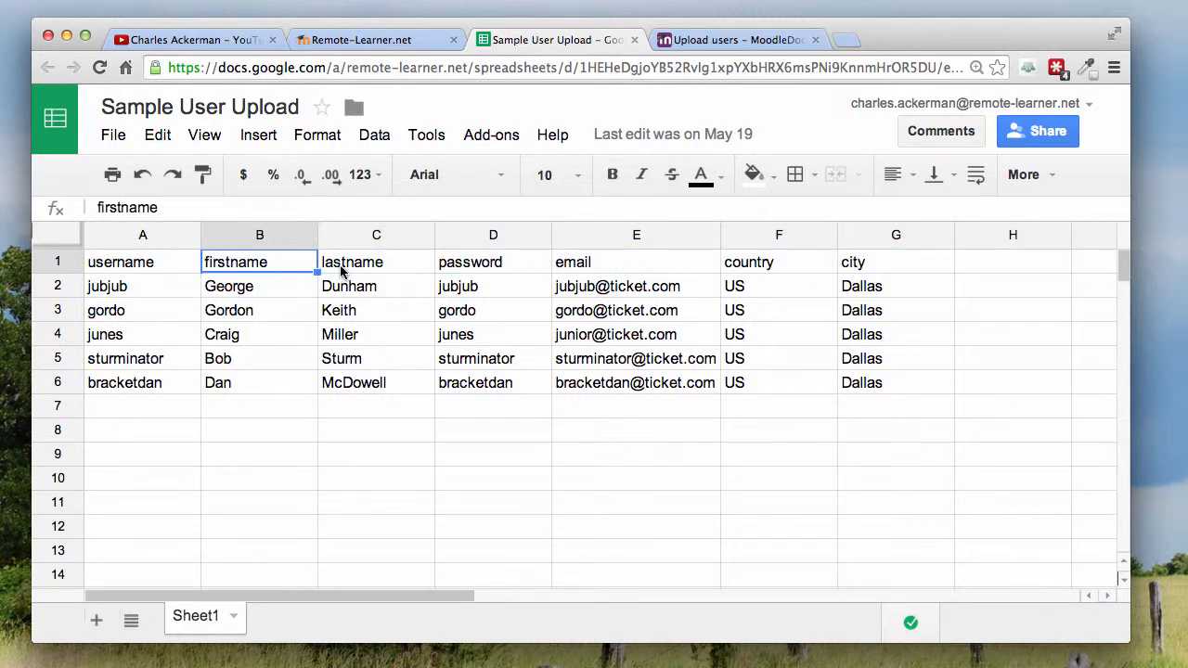
click(343, 271)
click(499, 264)
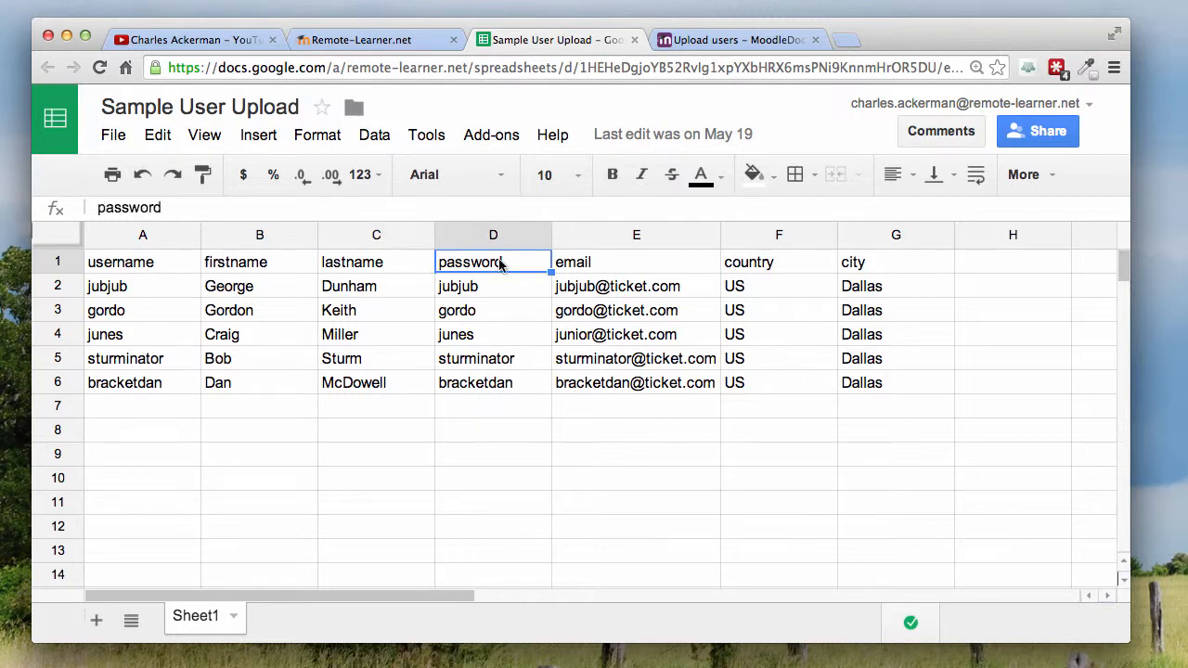
click(601, 268)
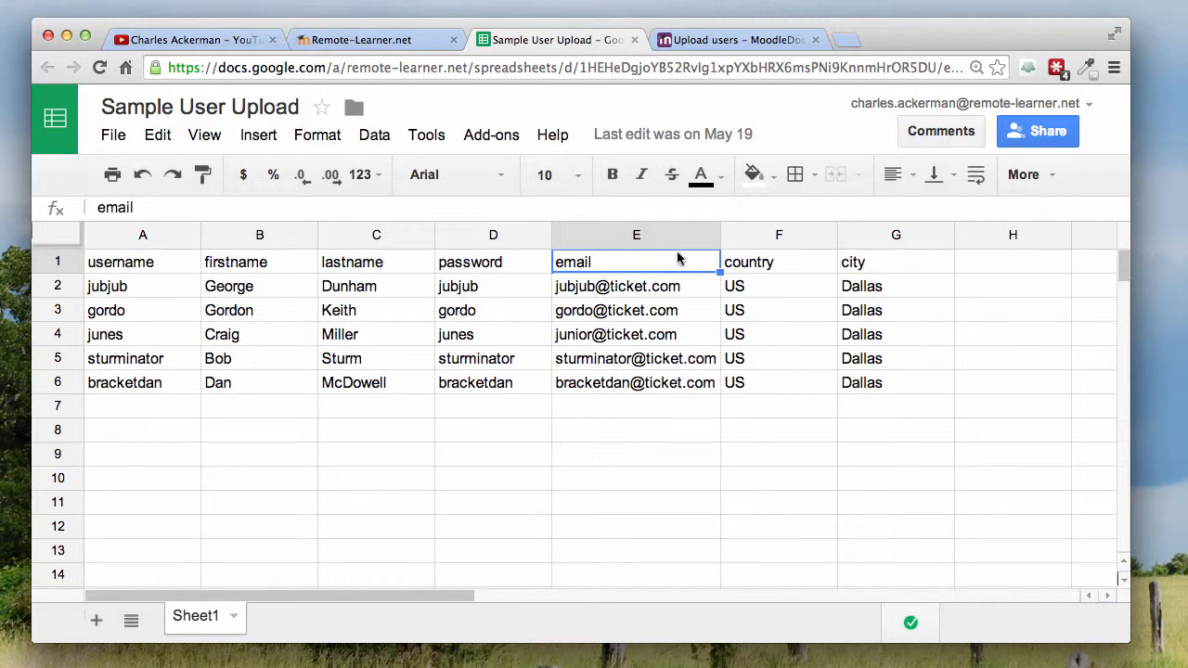
click(786, 269)
click(864, 269)
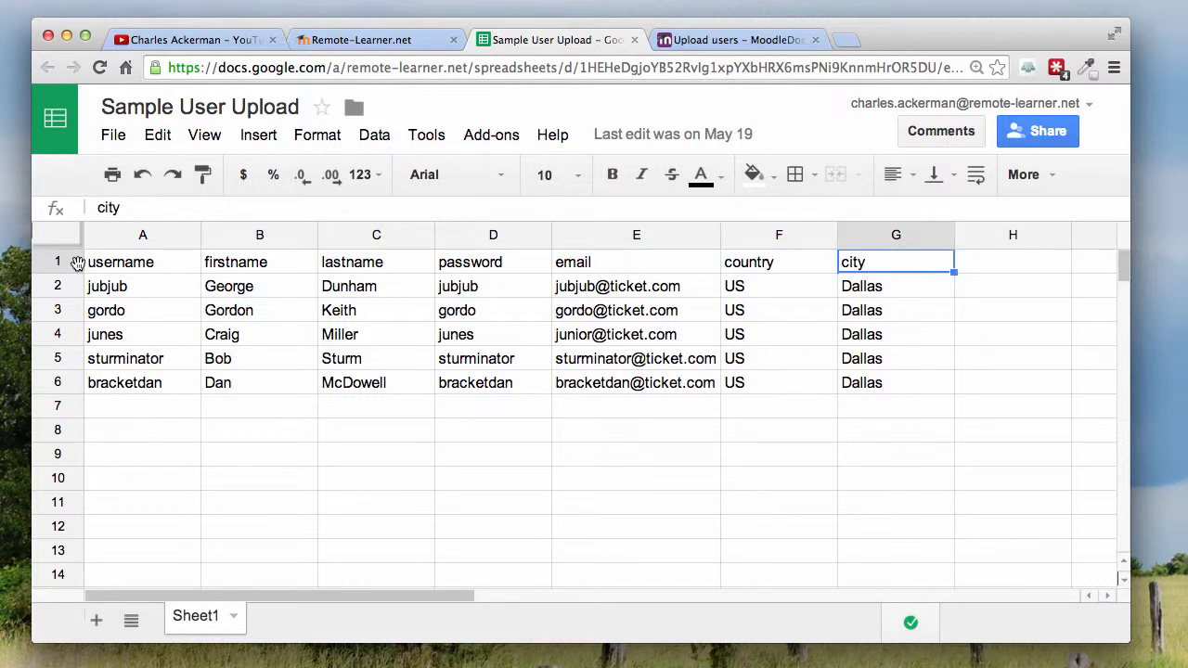
click(102, 272)
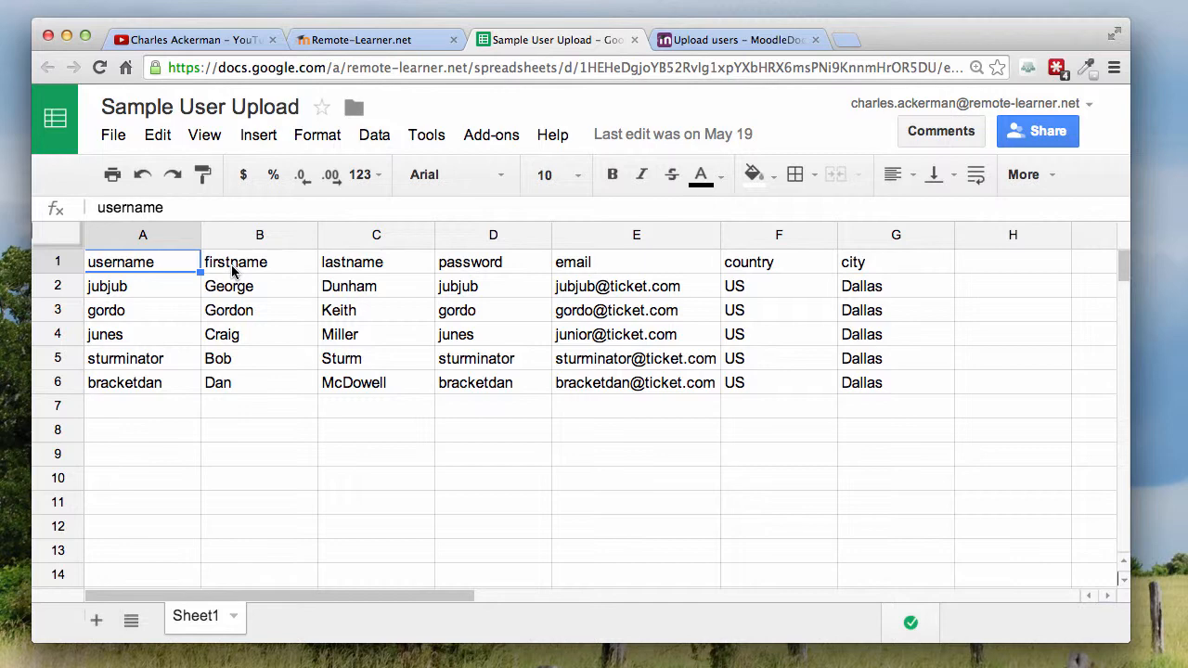
Step: Switch to the Moodle Upload users documentation and read through the full list of optional fields
click(697, 40)
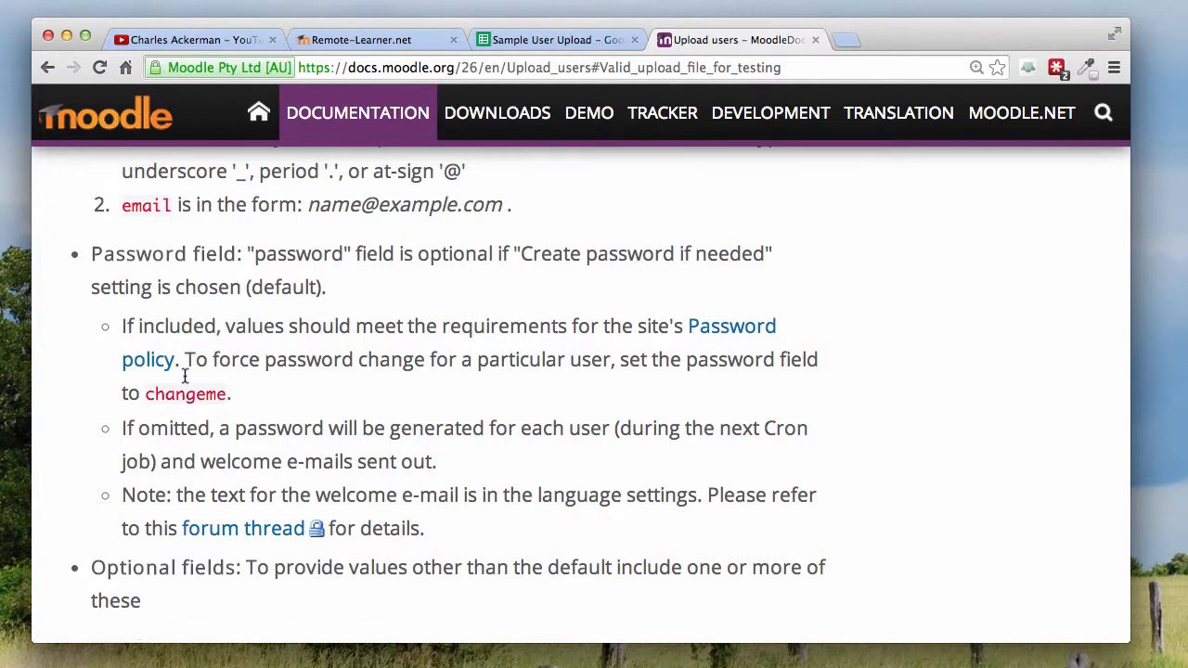
scroll(181, 429, down, 5)
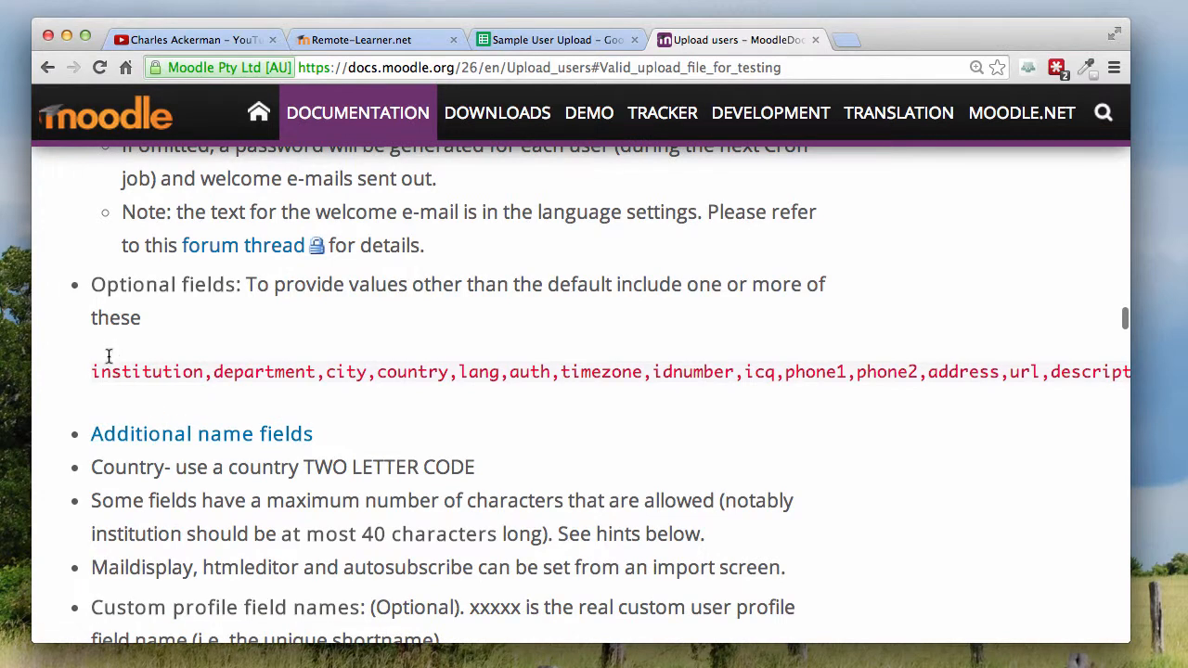
scroll(142, 380, right, 1)
scroll(142, 380, right, 5)
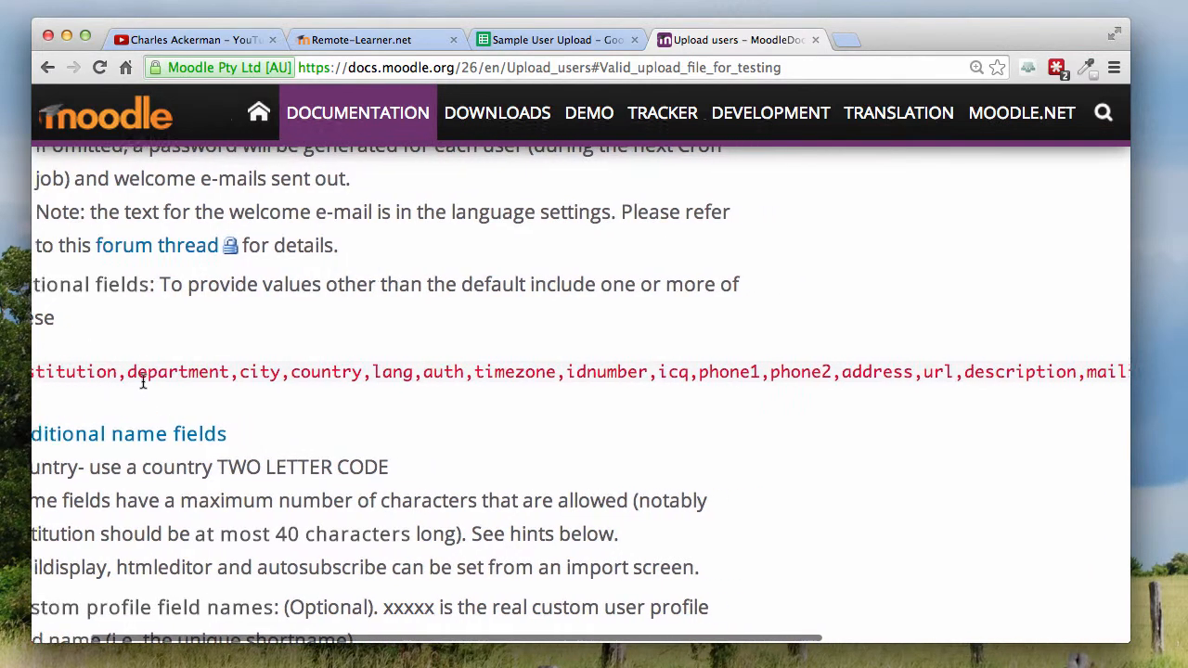
scroll(521, 398, right, 8)
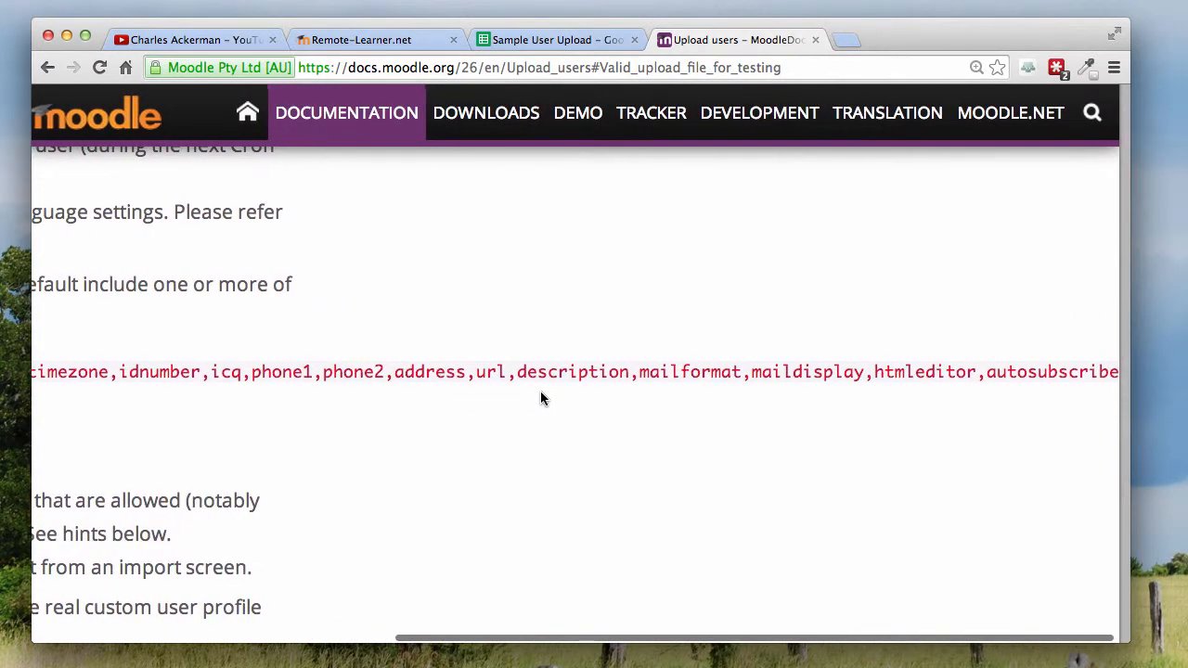
scroll(540, 398, left, 2)
scroll(536, 398, left, 12)
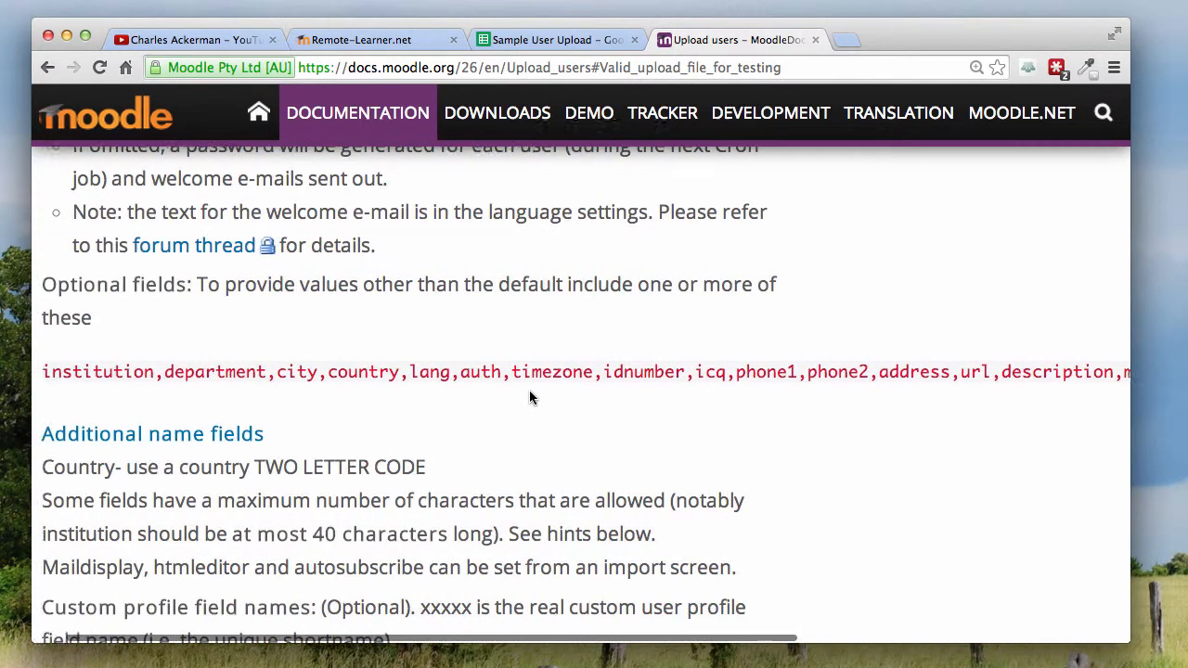
Step: Examine the documentation's custom profile field format profile_field_xxxxx, and read on to the special and enrolment fields
scroll(375, 420, down, 5)
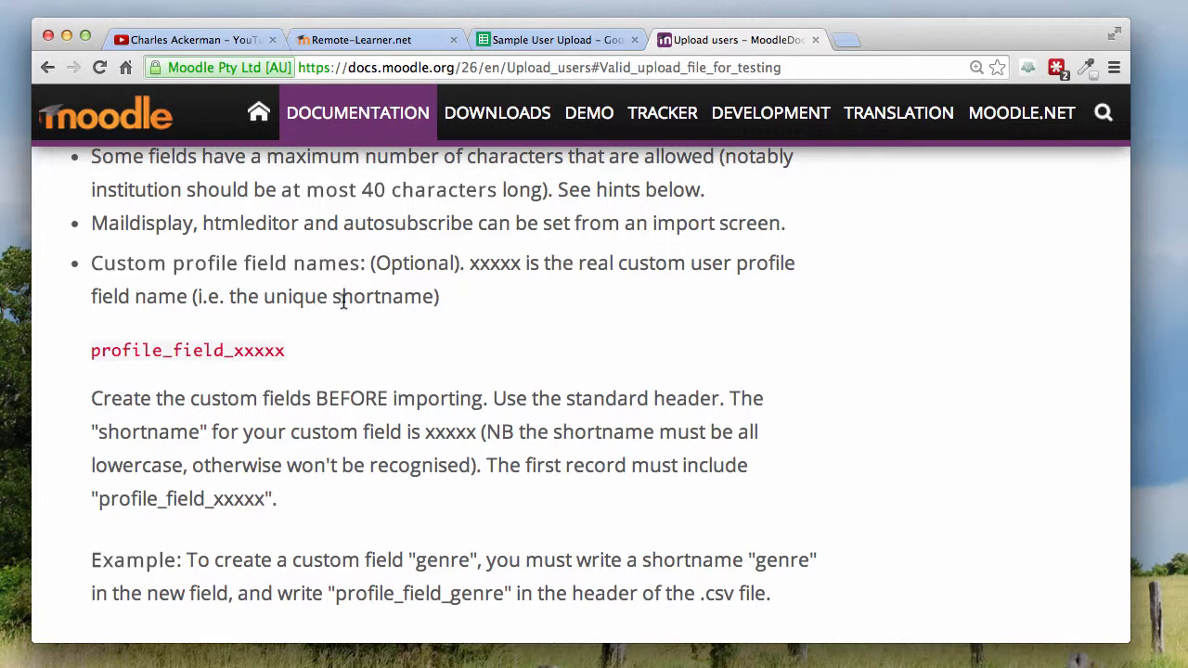
drag(89, 351, 283, 353)
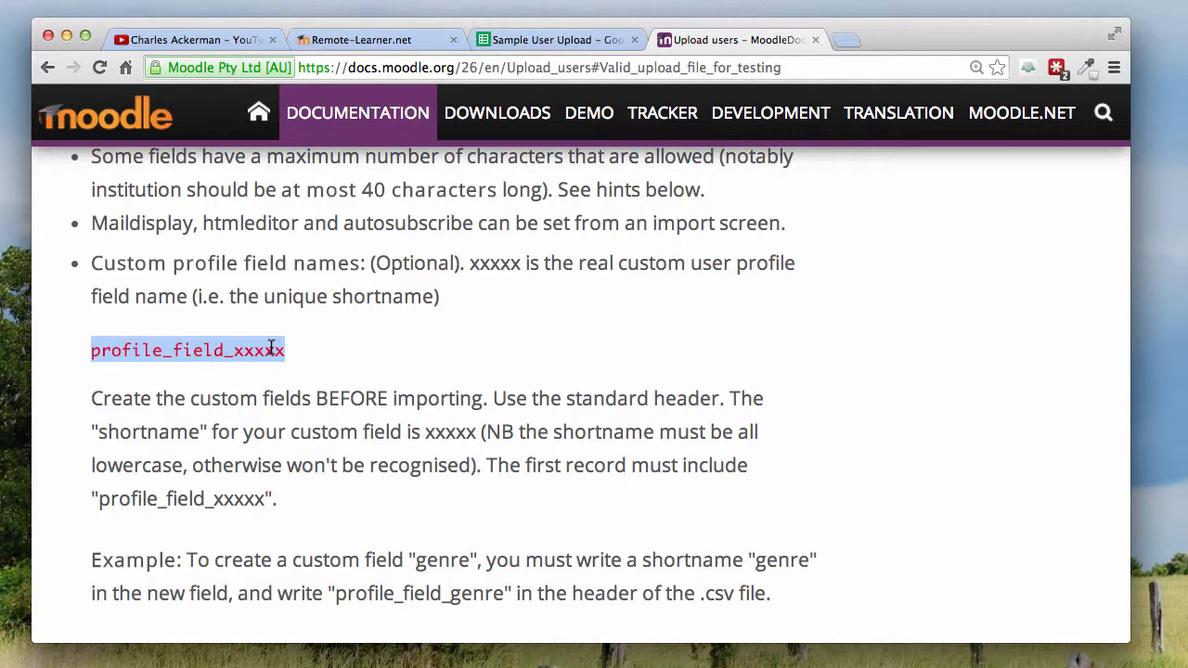
scroll(272, 347, down, 5)
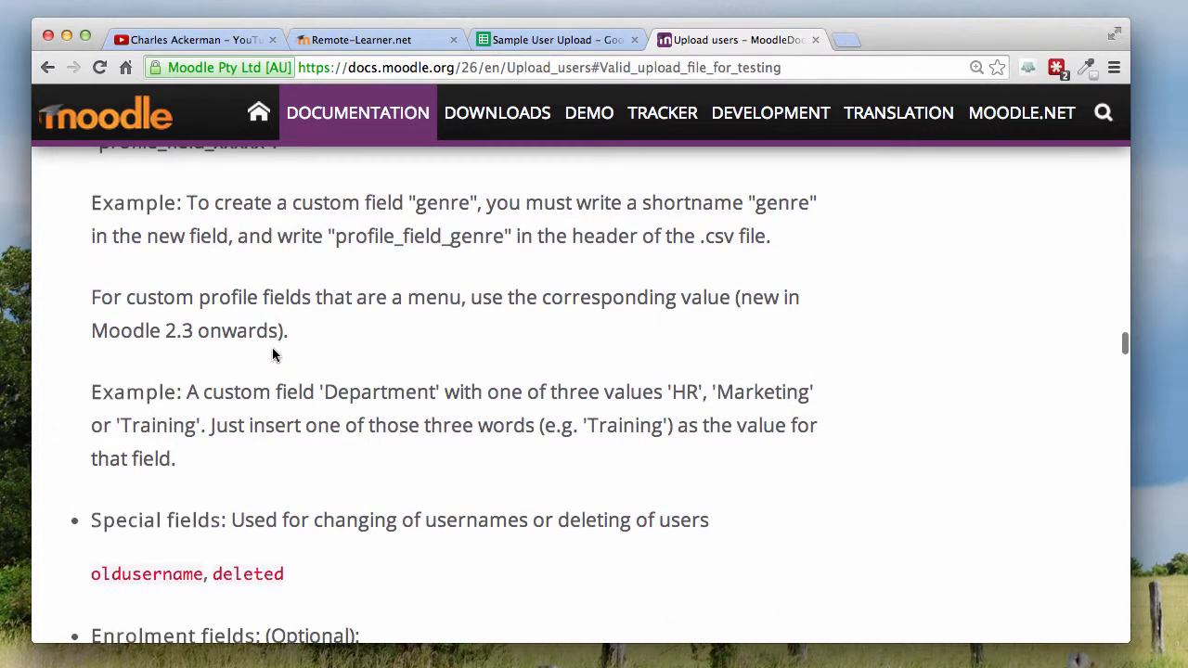
scroll(272, 348, down, 3)
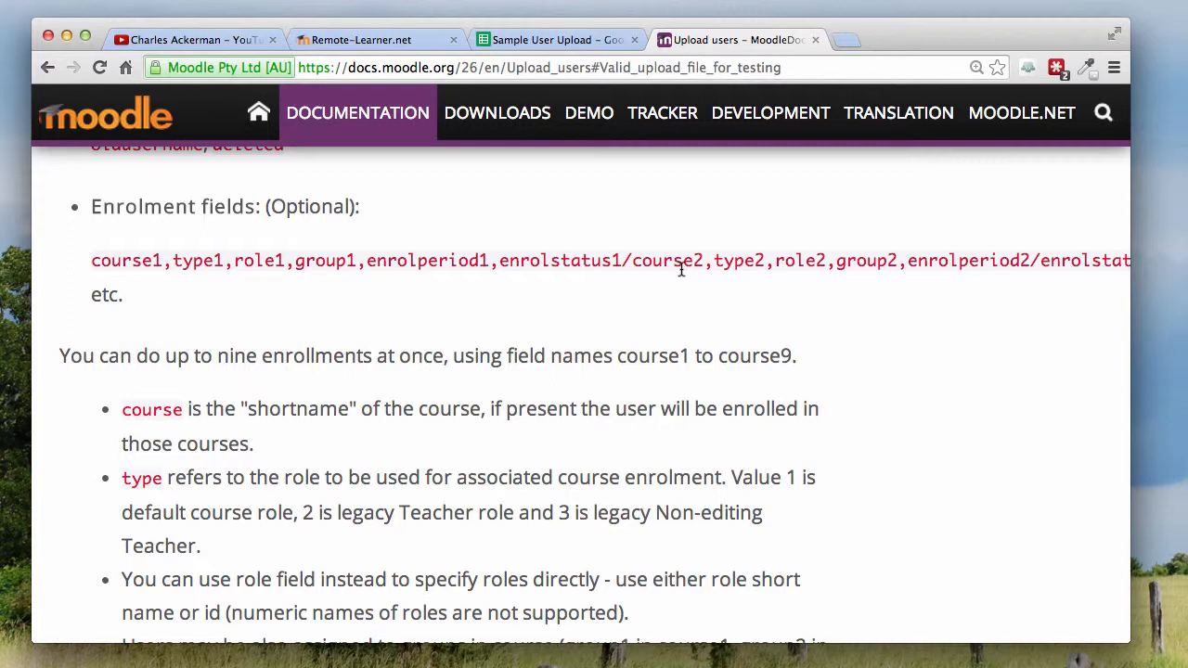
Step: Return to the Sample User Upload spreadsheet and download the current sheet as comma-separated values (.csv)
click(519, 40)
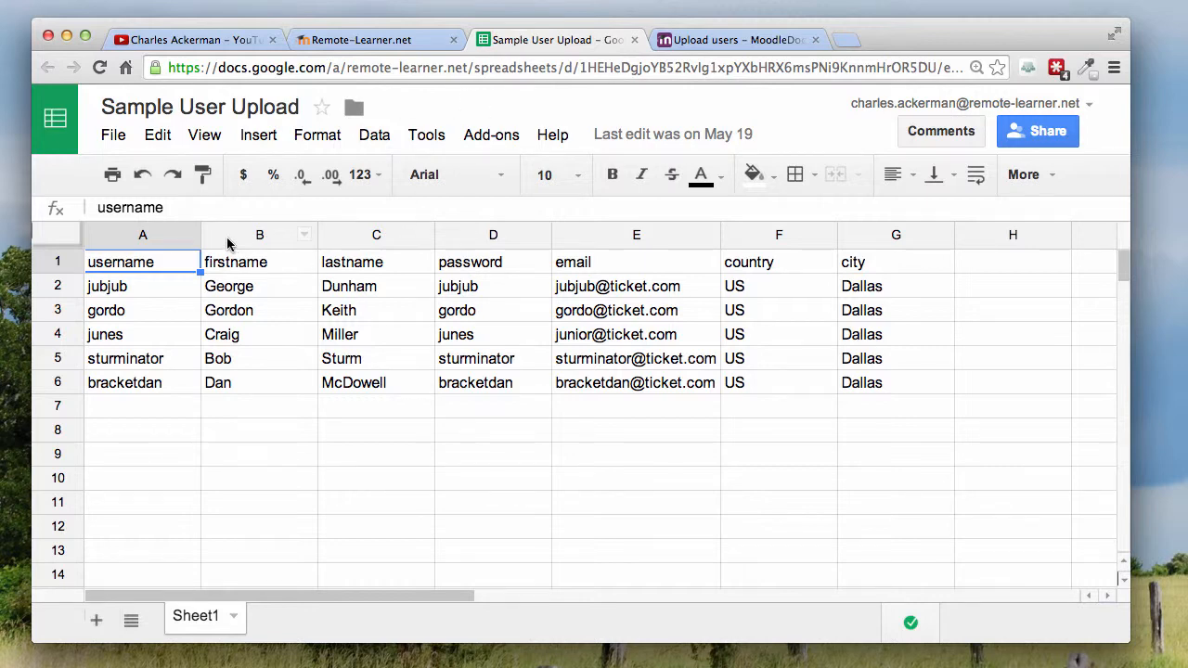
click(112, 136)
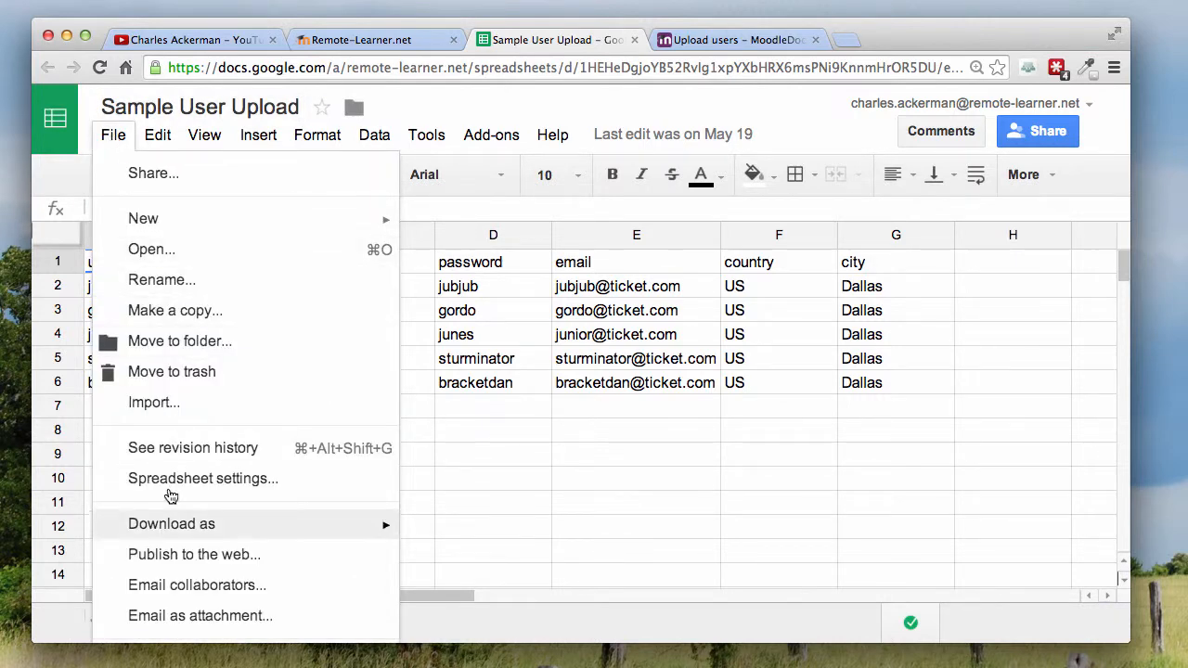
mouse_move(181, 527)
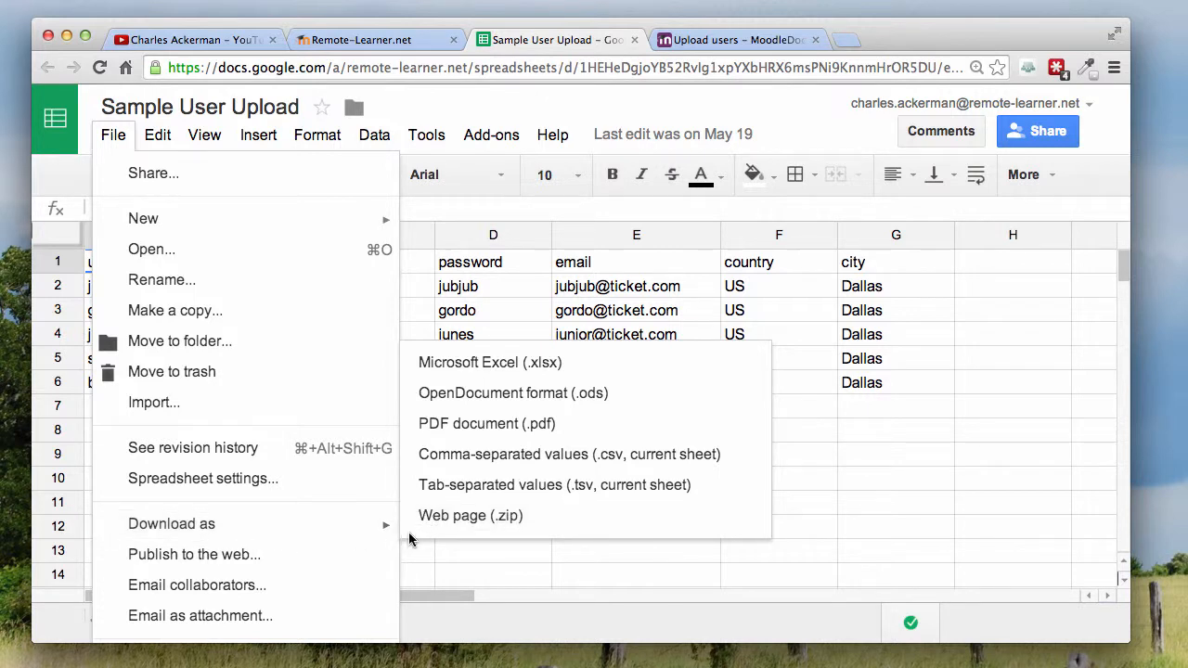
mouse_move(284, 523)
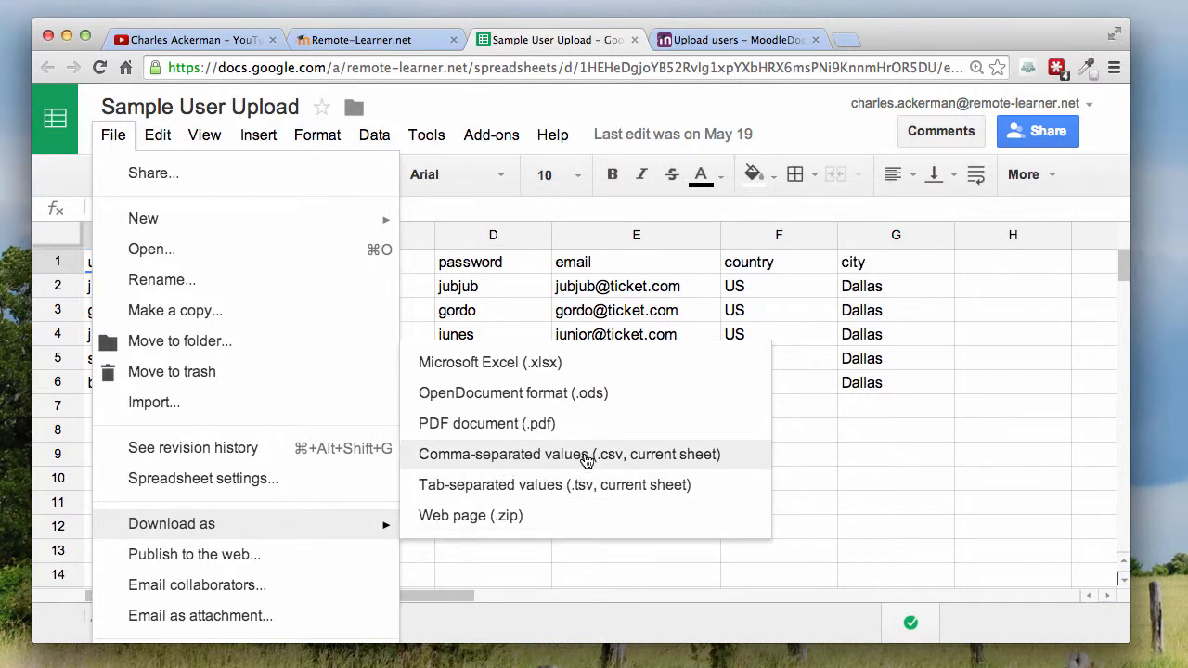
click(587, 456)
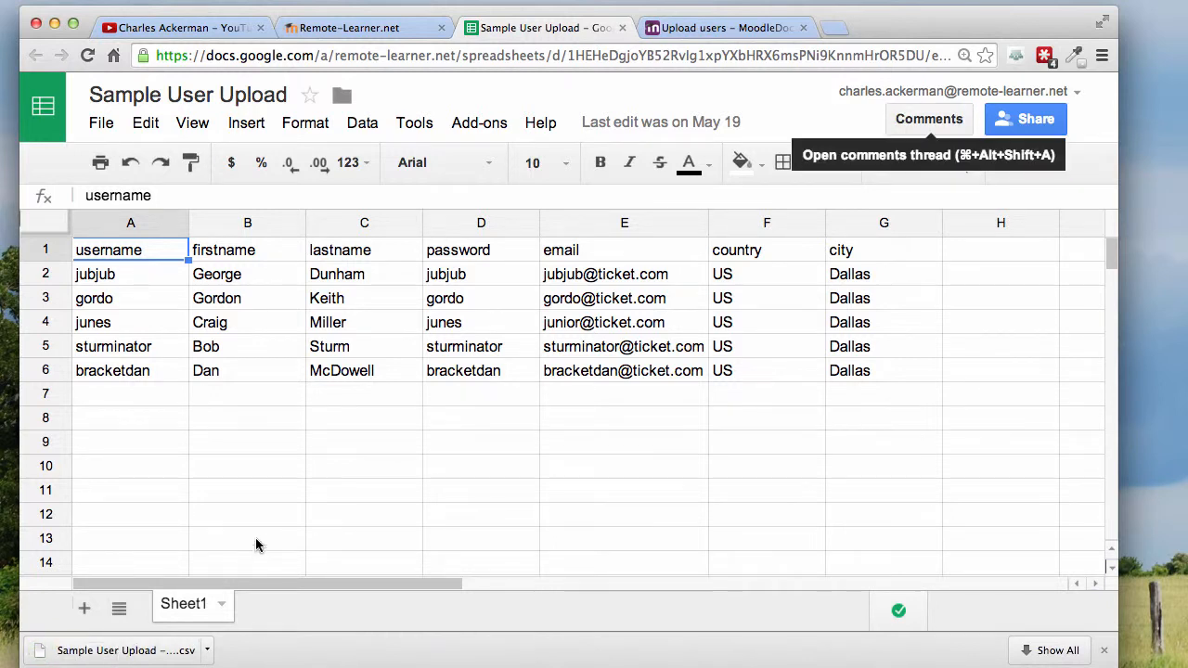
Step: Switch to the Remote-Learner Moodle site, dismiss the download notice, and open Upload users from the site administration's user accounts
click(390, 30)
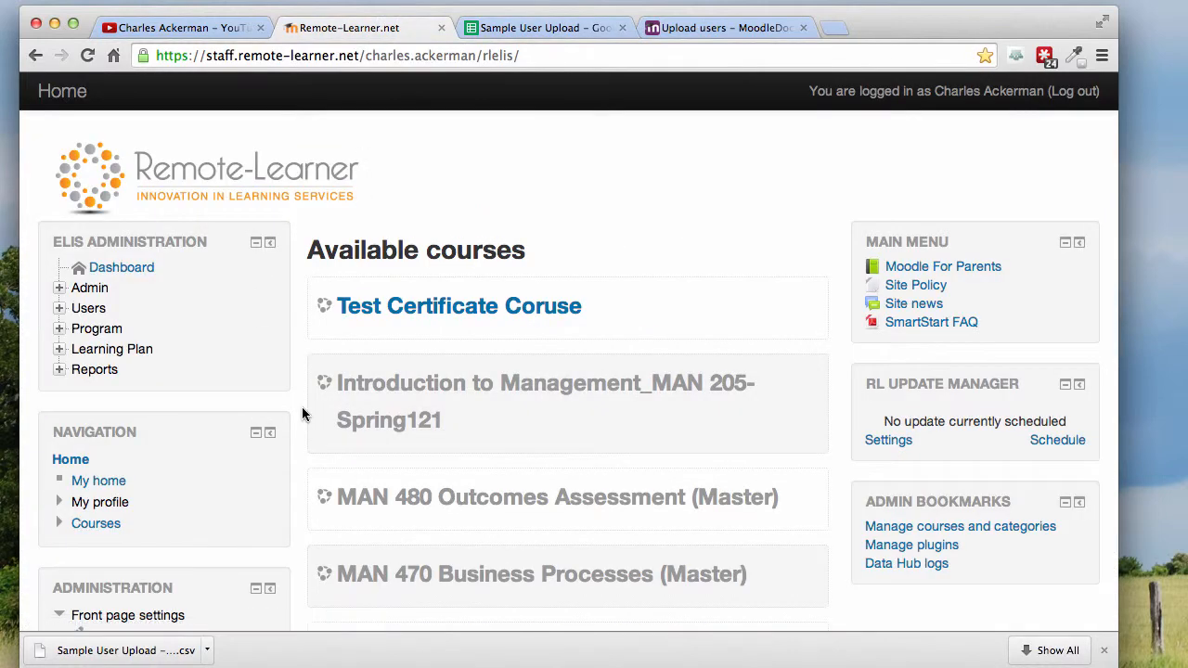
scroll(301, 413, down, 4)
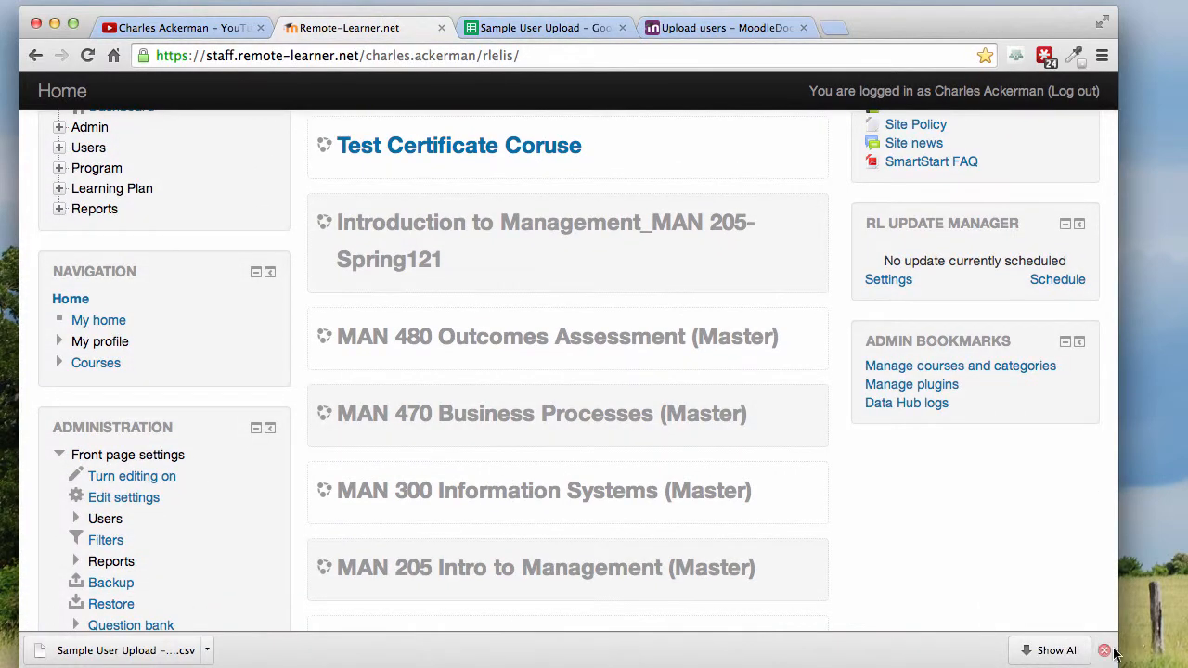
click(1104, 651)
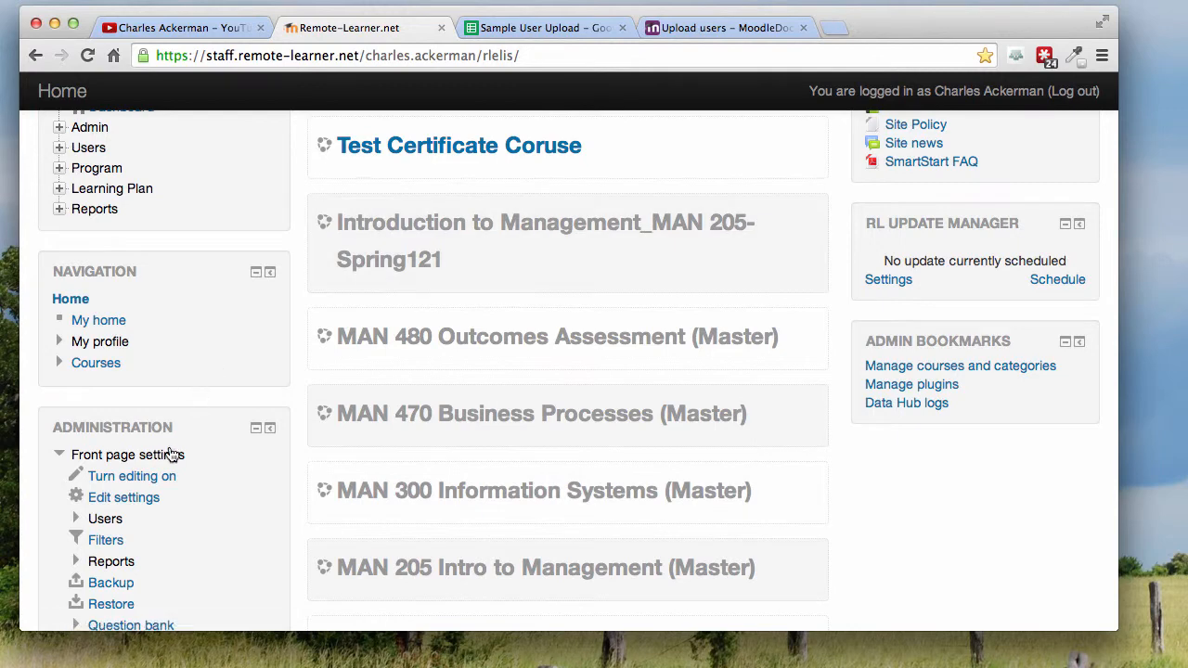
scroll(170, 450, down, 6)
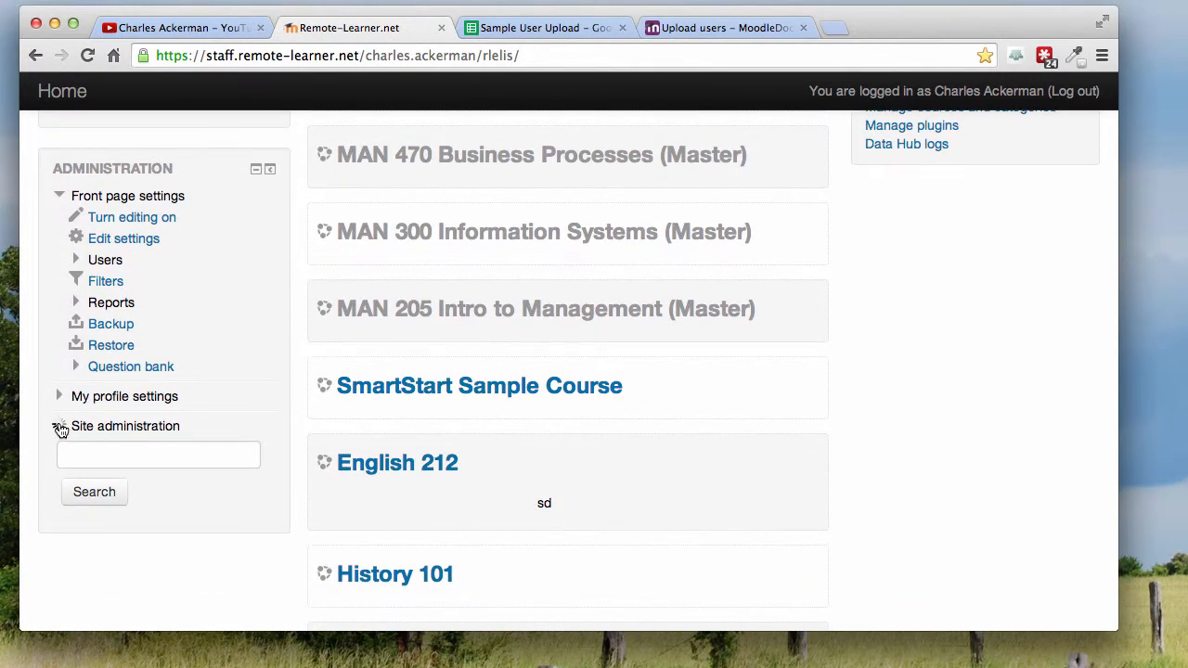
click(59, 428)
scroll(58, 425, down, 4)
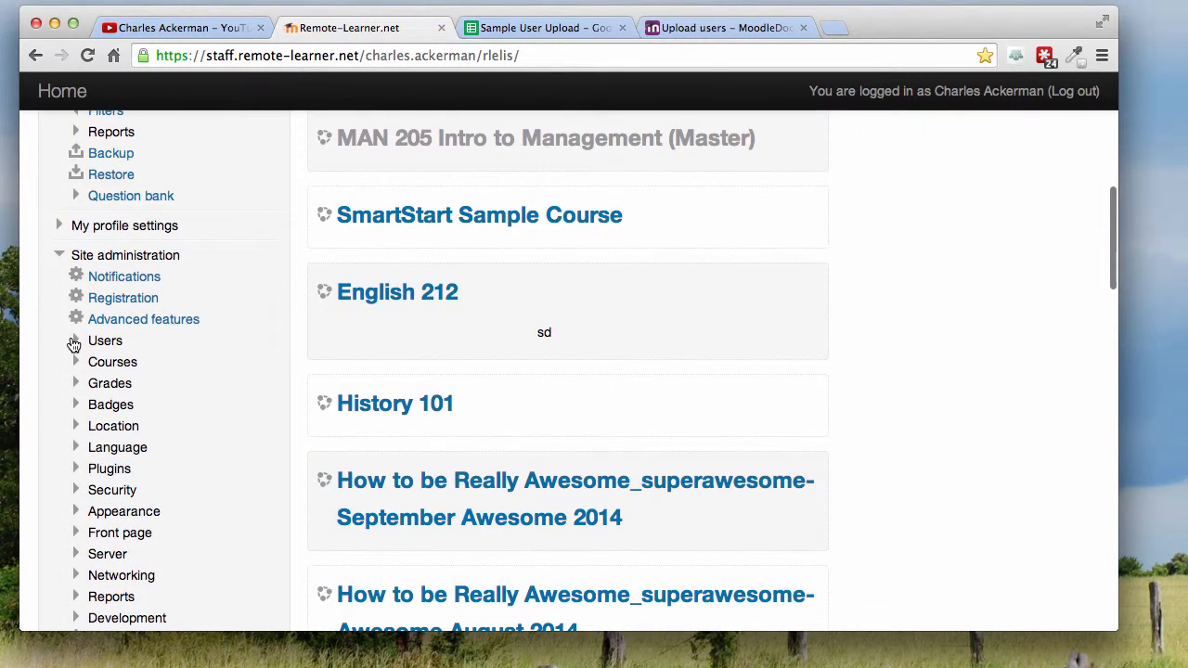
click(75, 341)
click(92, 362)
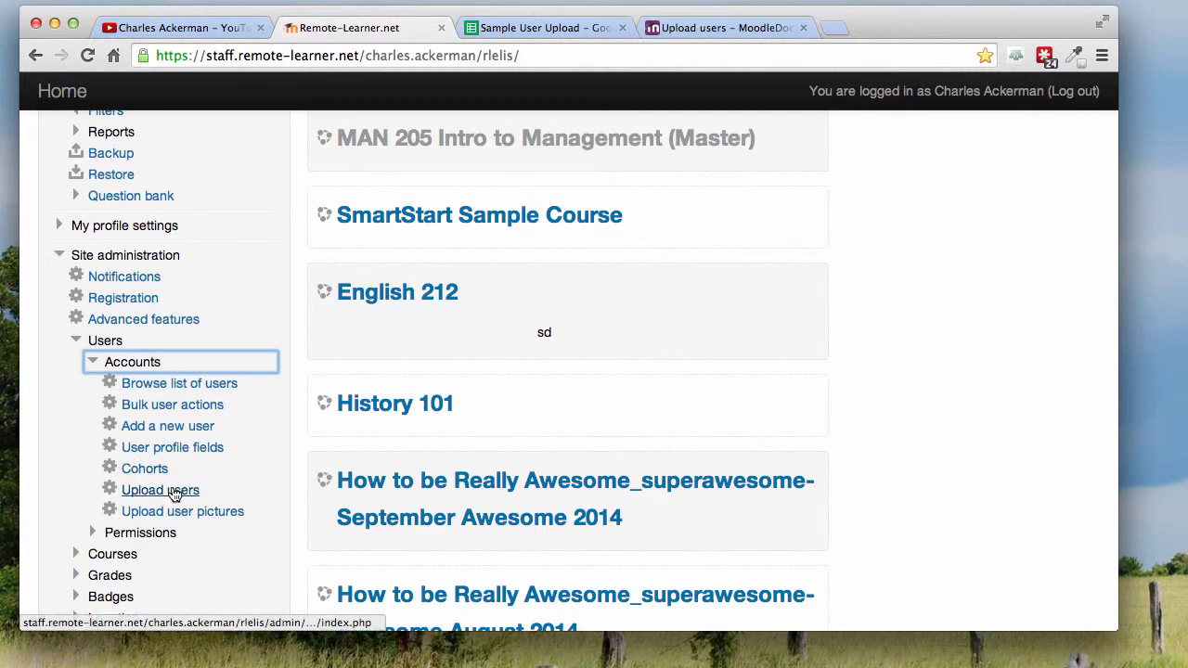
click(174, 491)
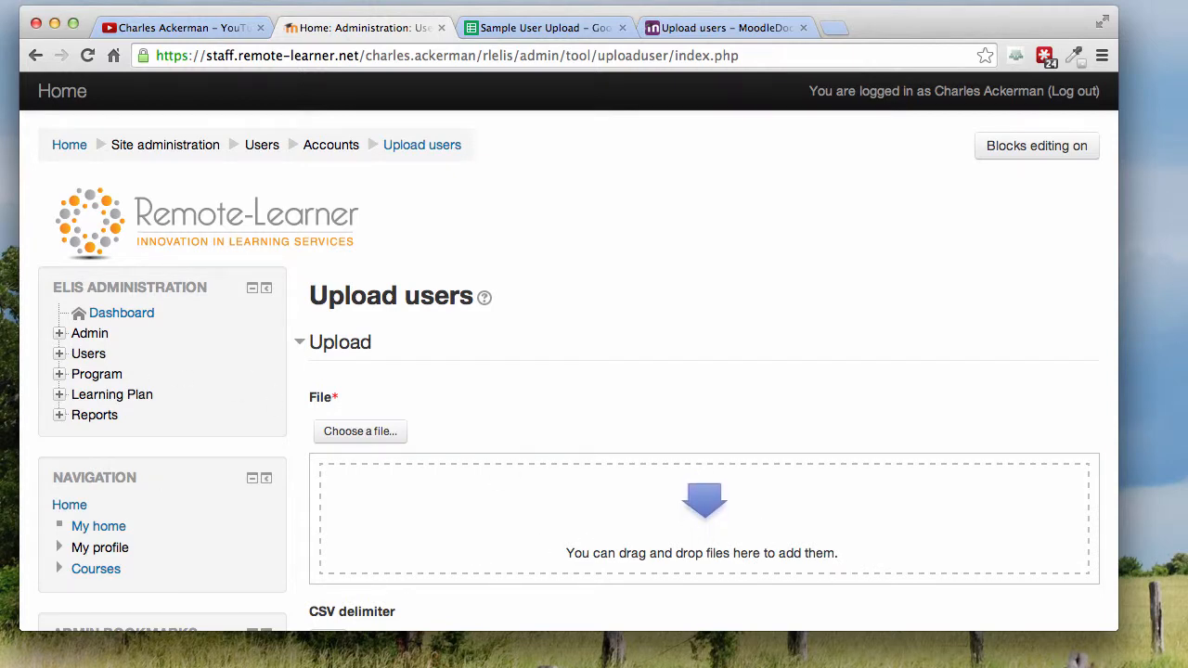
Step: Add Sample User Upload - Sheet1.csv as the upload file and submit the form with its default delimiter, encoding and preview rows
drag(0, 121, 664, 544)
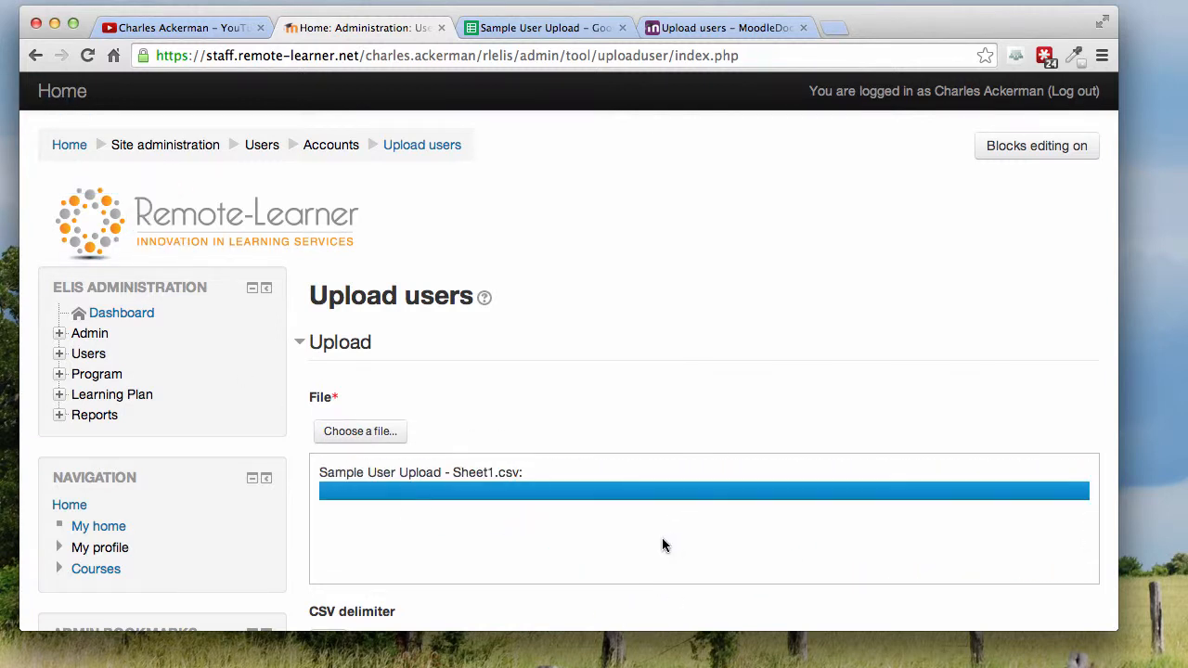
scroll(662, 545, down, 3)
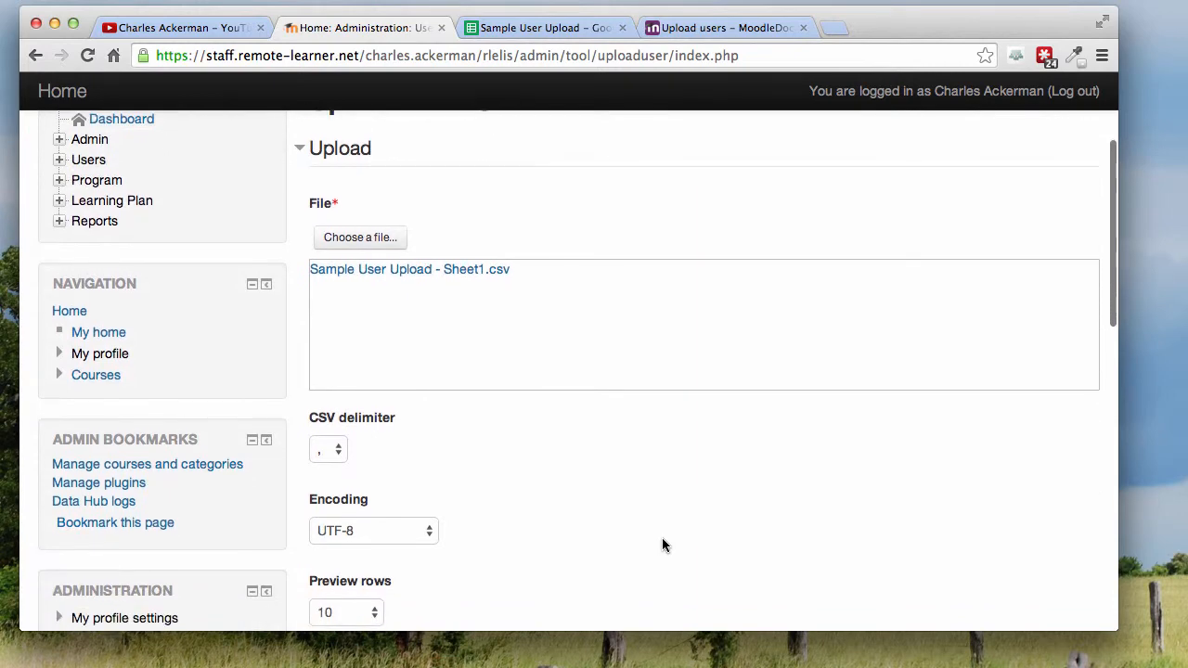
scroll(662, 545, down, 2)
scroll(561, 494, up, 1)
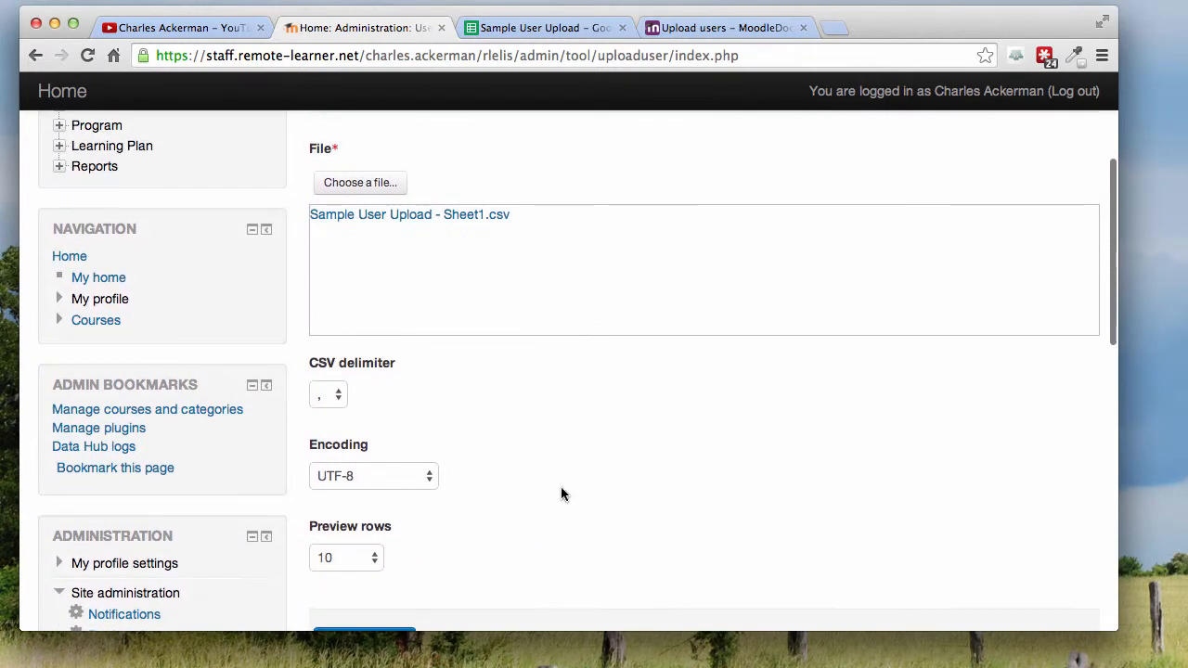
scroll(611, 490, down, 3)
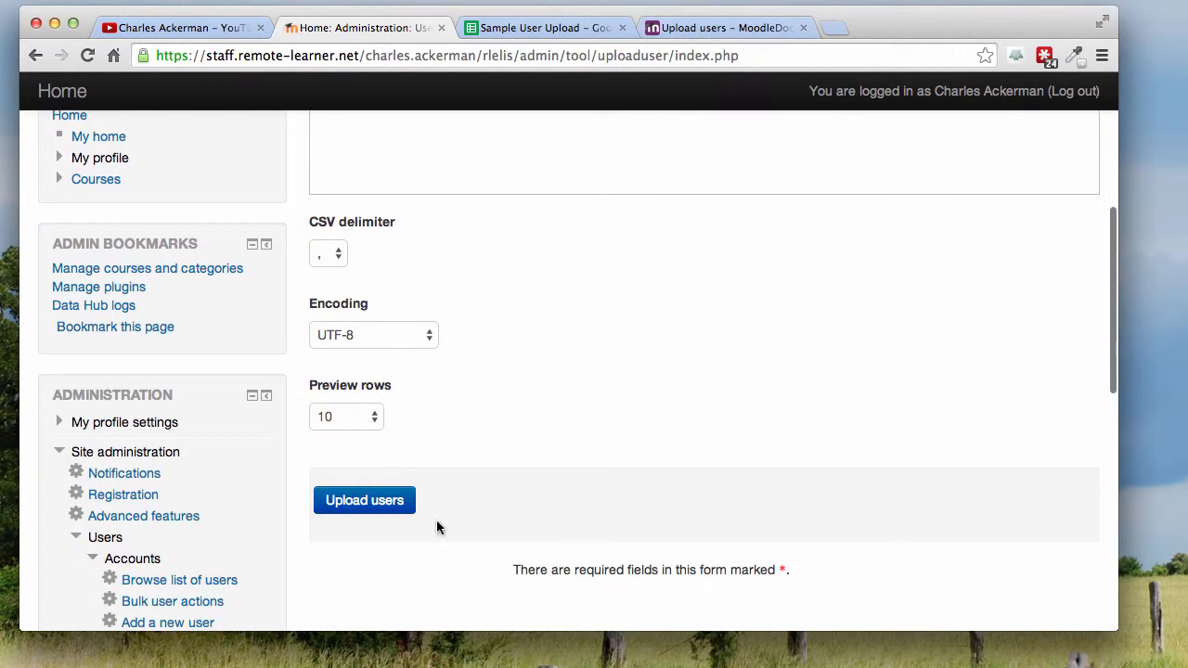
click(358, 503)
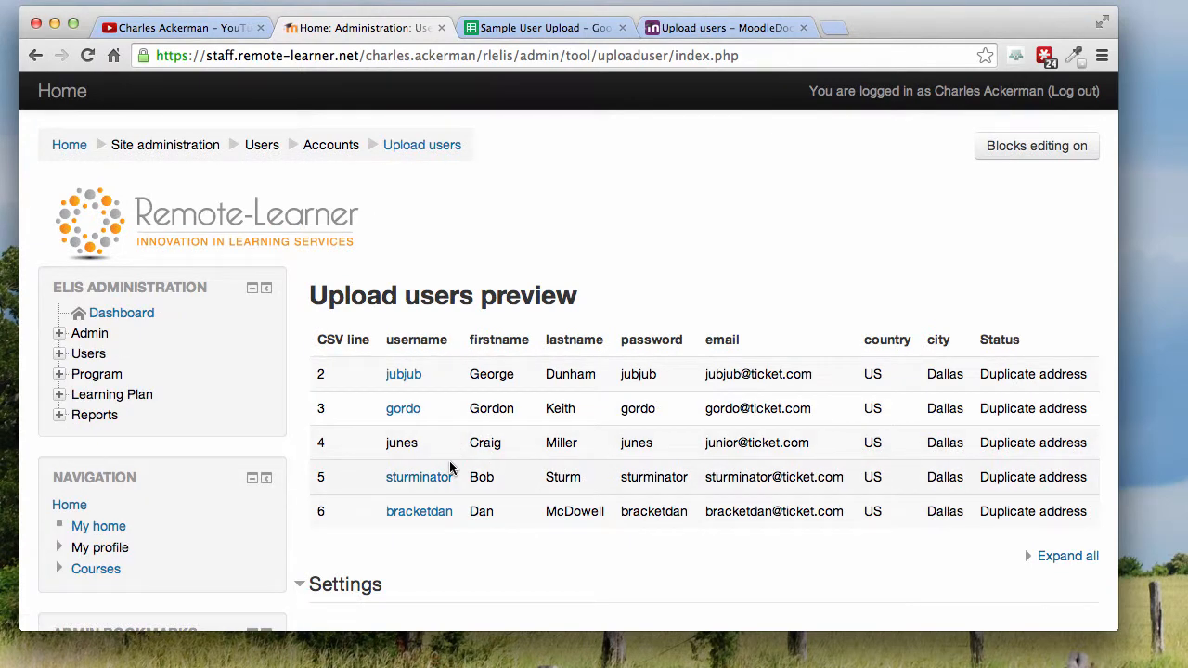
Step: Examine the status of each row in the upload users preview and the upload settings beneath it
scroll(969, 373, down, 3)
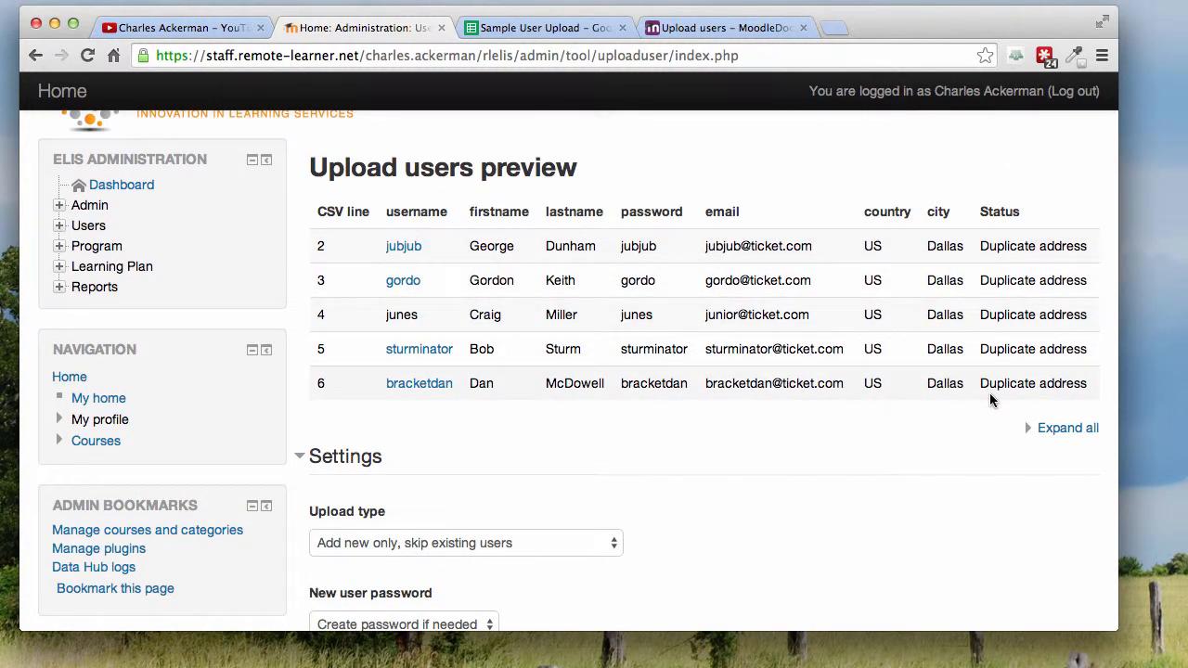
scroll(990, 393, up, 2)
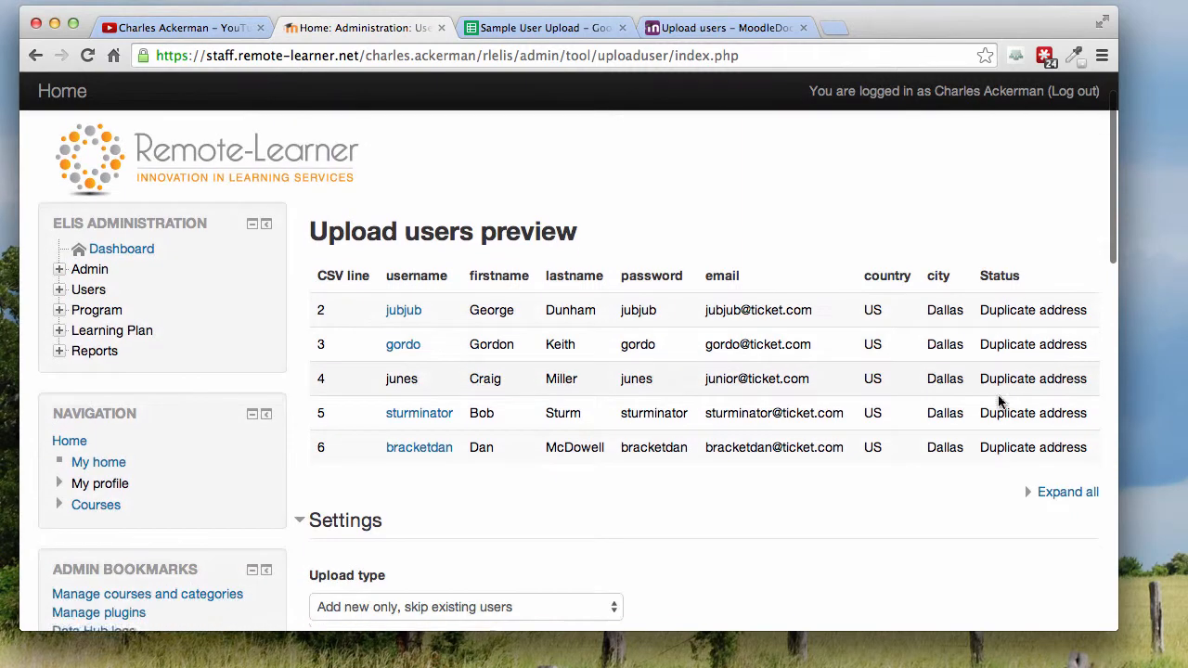
scroll(998, 398, down, 2)
scroll(988, 399, down, 1)
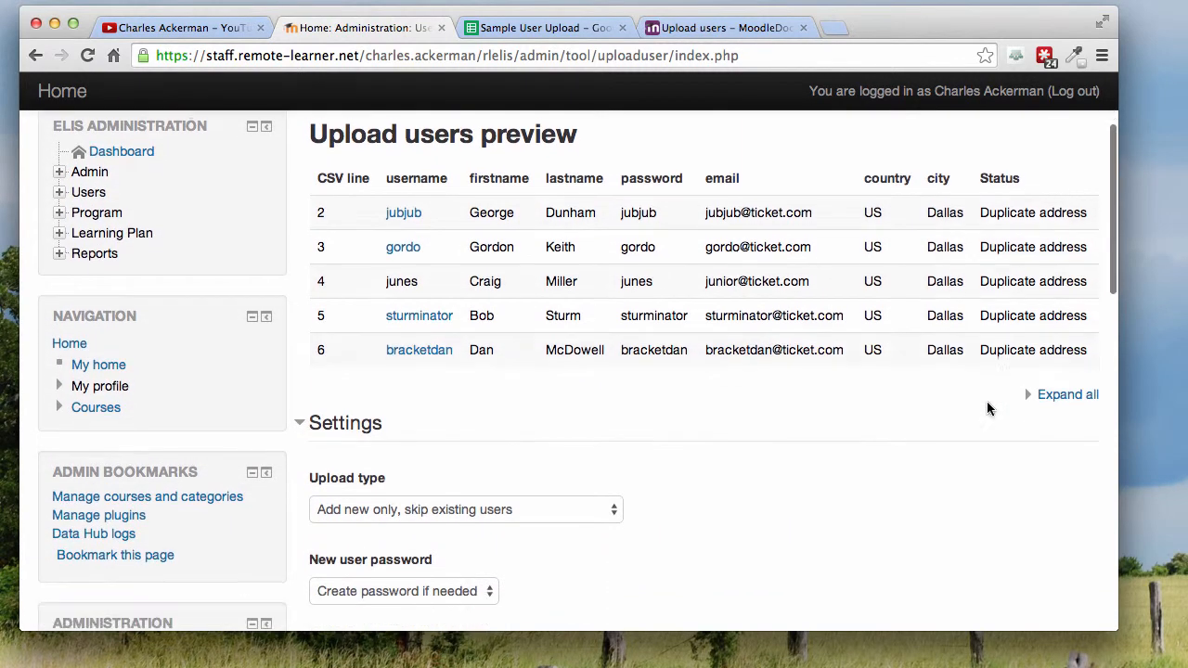
Step: Set the upload type to Add new and update existing users in the upload settings
scroll(987, 401, down, 3)
scroll(440, 401, down, 6)
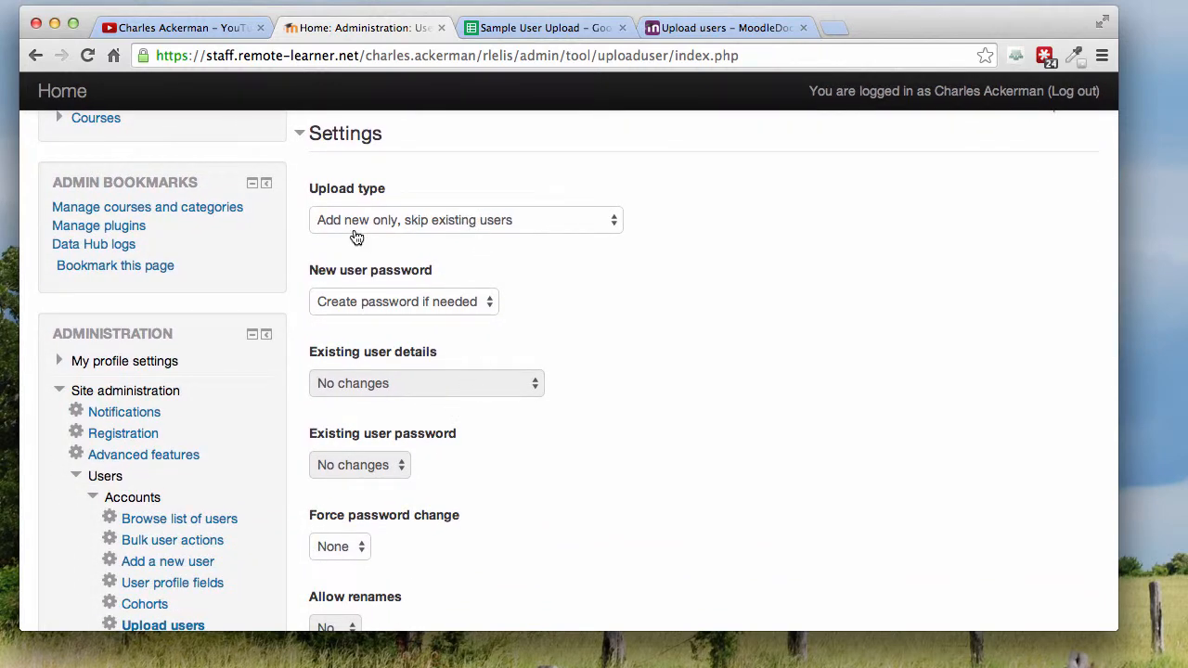
click(609, 228)
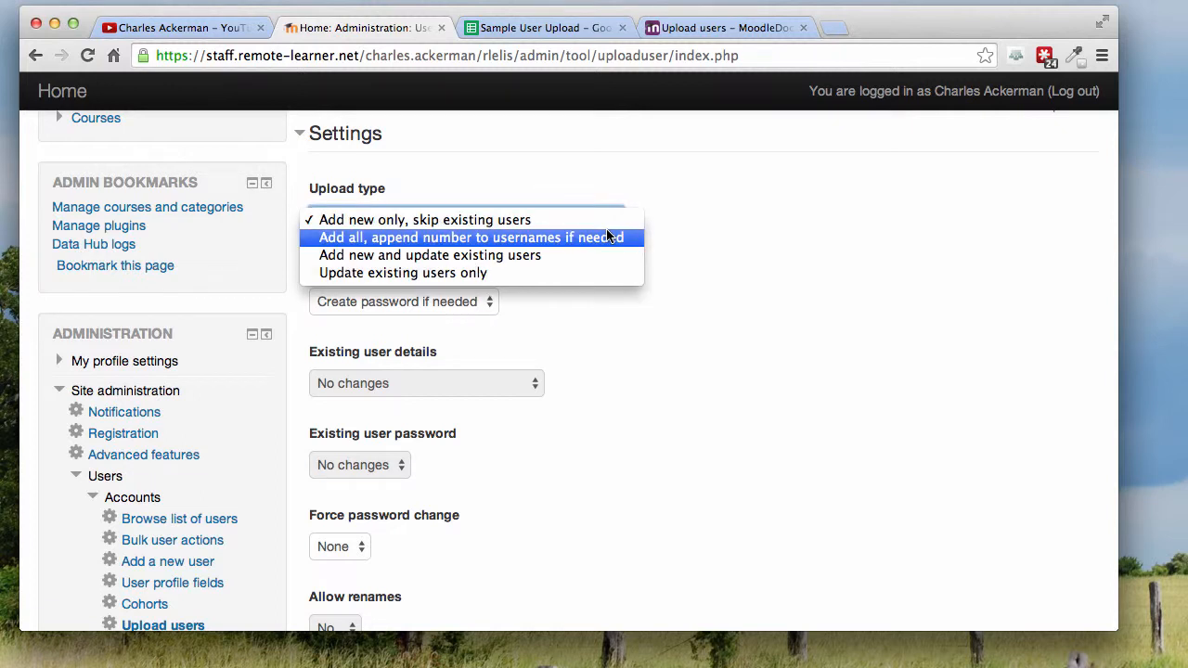
click(550, 262)
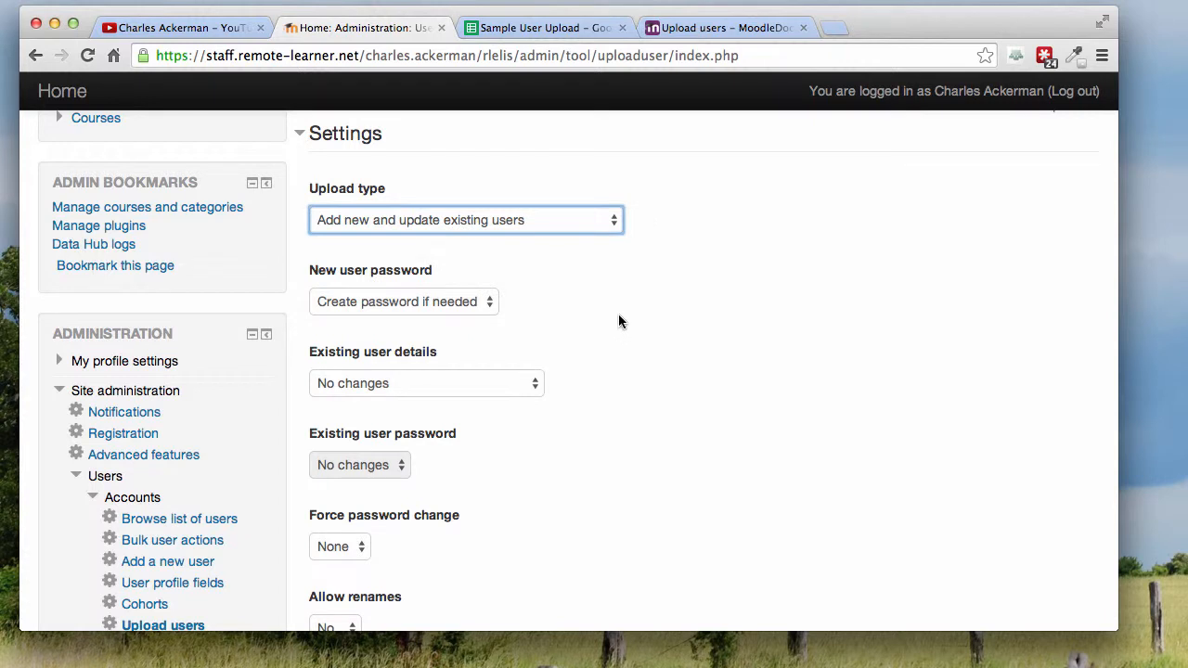
click(682, 287)
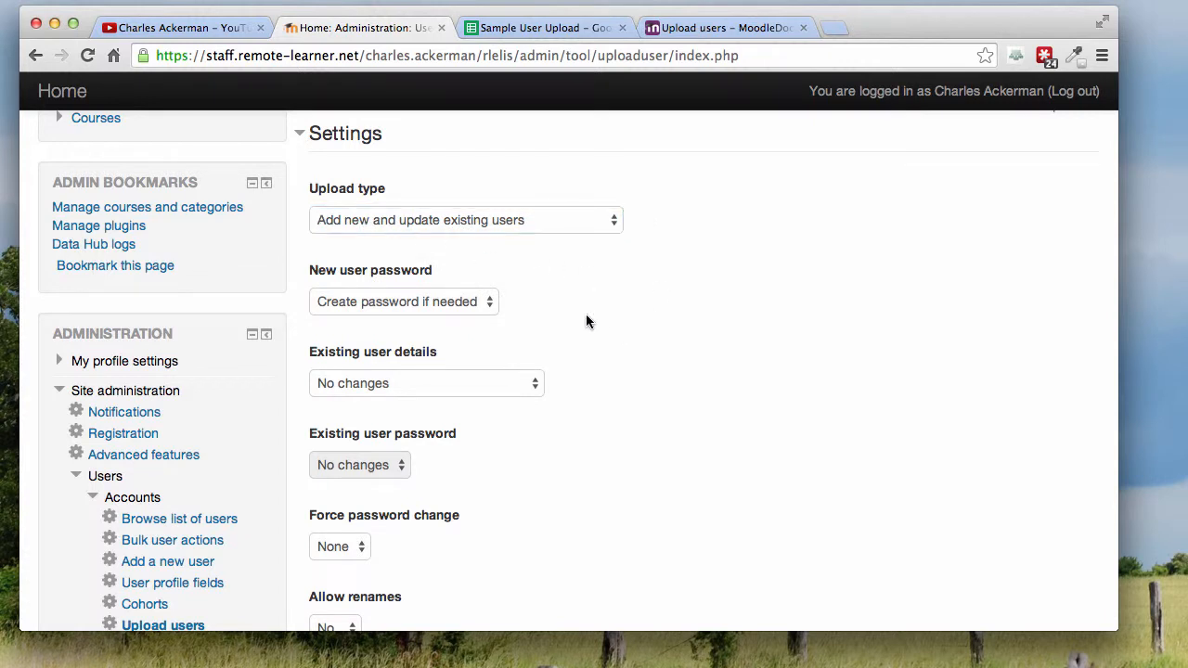
Step: Review the remaining upload settings, from new user password and existing user details to standardised usernames and bulk user actions
scroll(583, 321, down, 2)
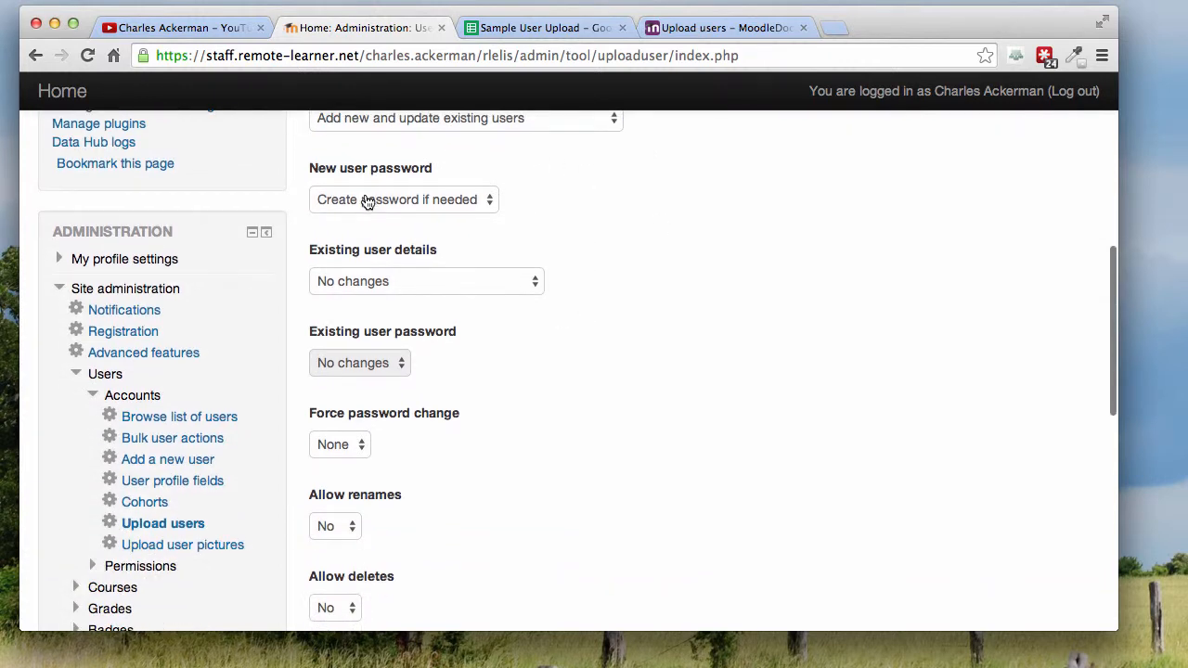
scroll(743, 249, up, 5)
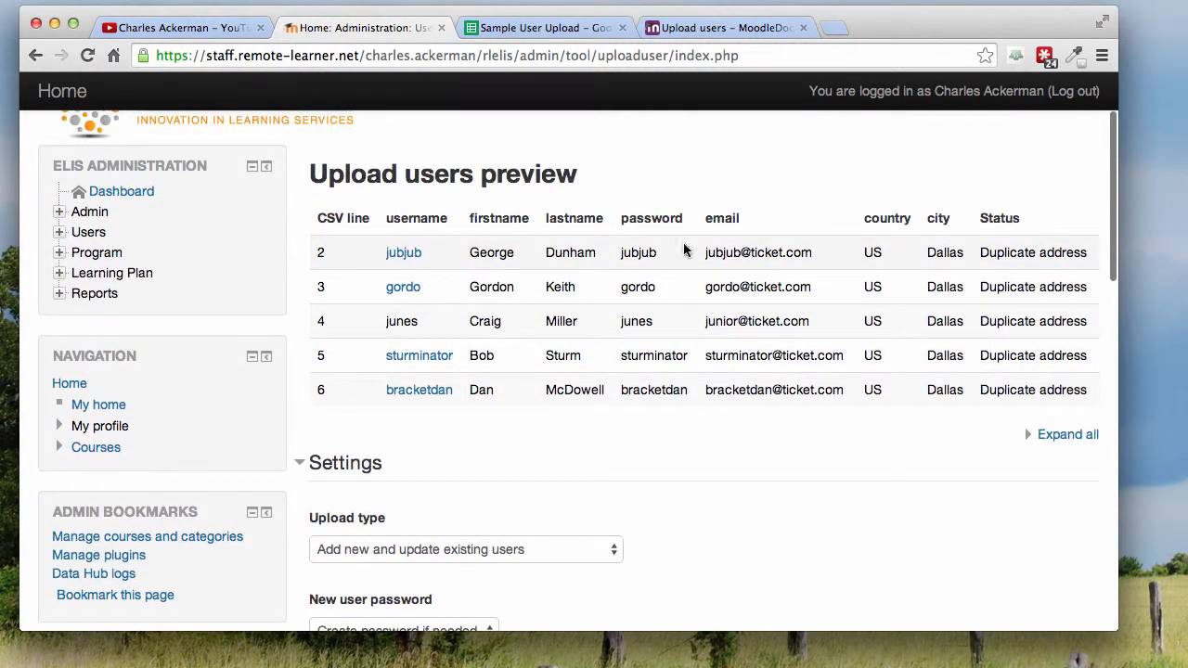
scroll(634, 405, down, 5)
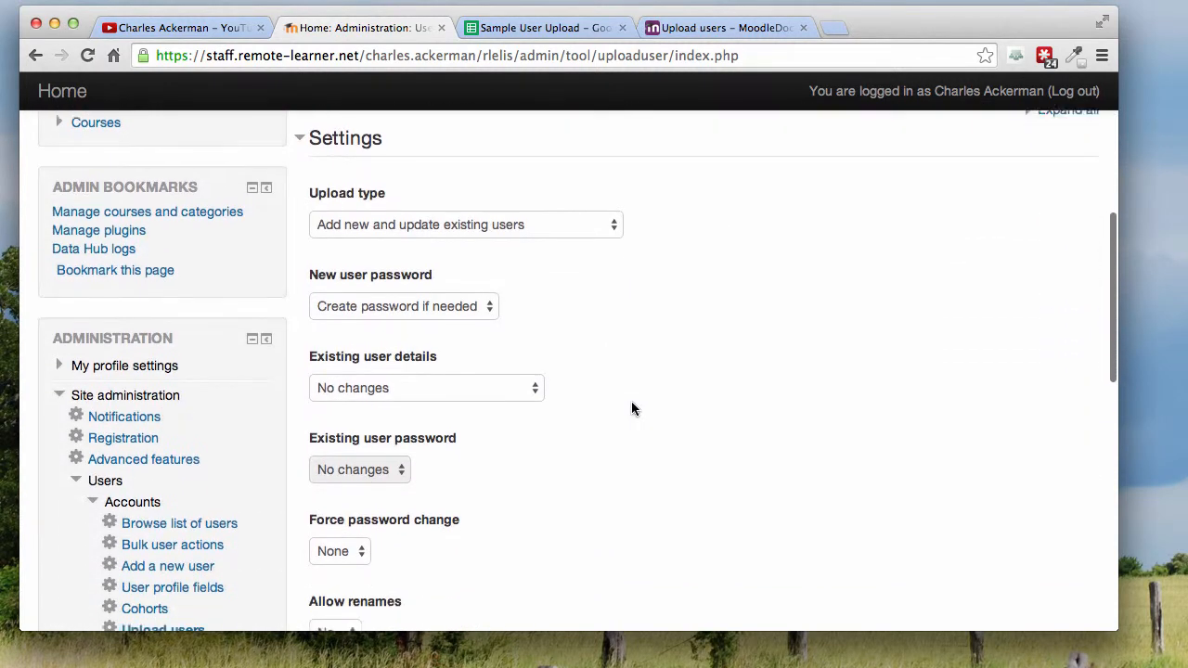
scroll(447, 350, down, 3)
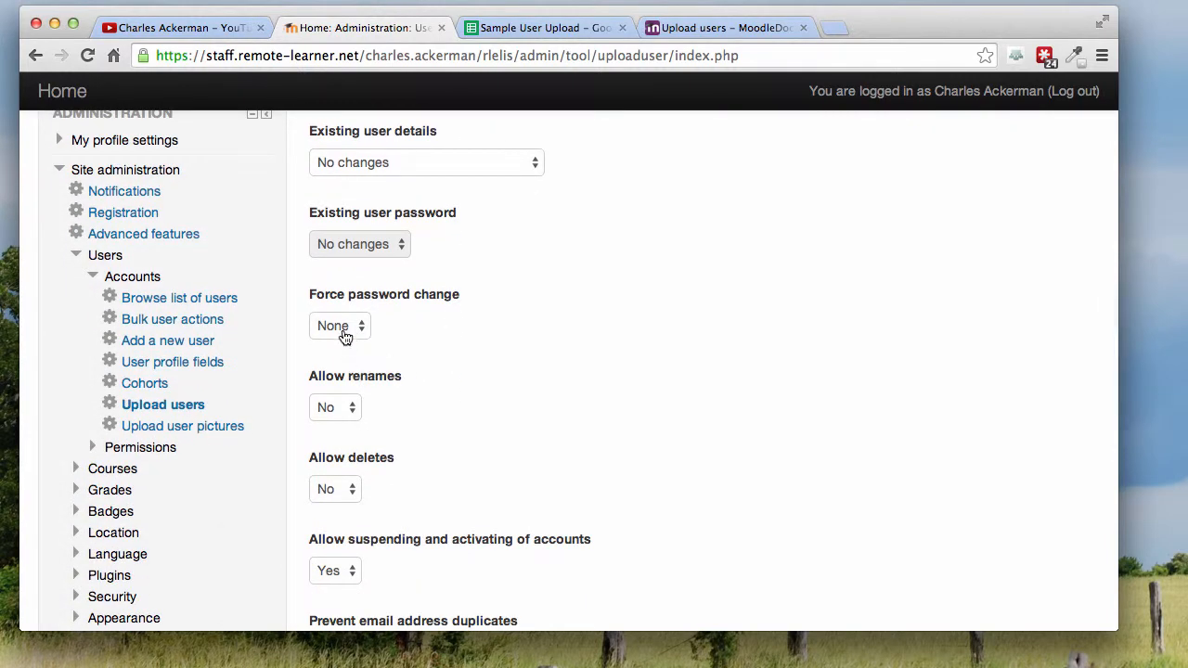
scroll(357, 385, down, 2)
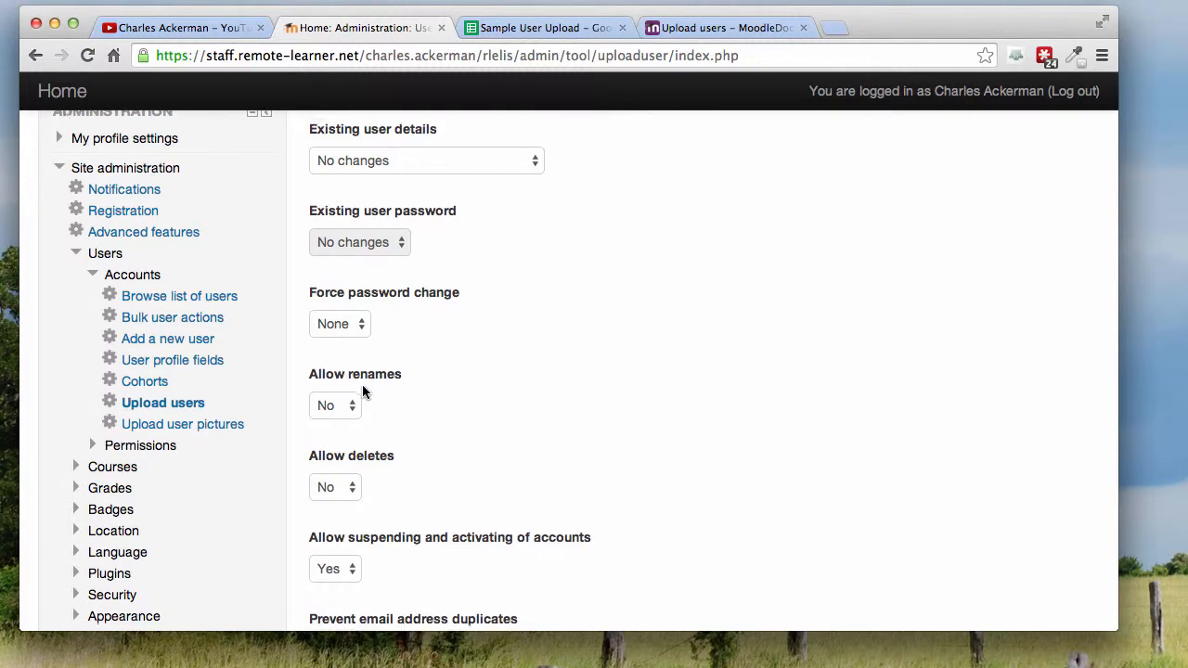
scroll(383, 347, down, 5)
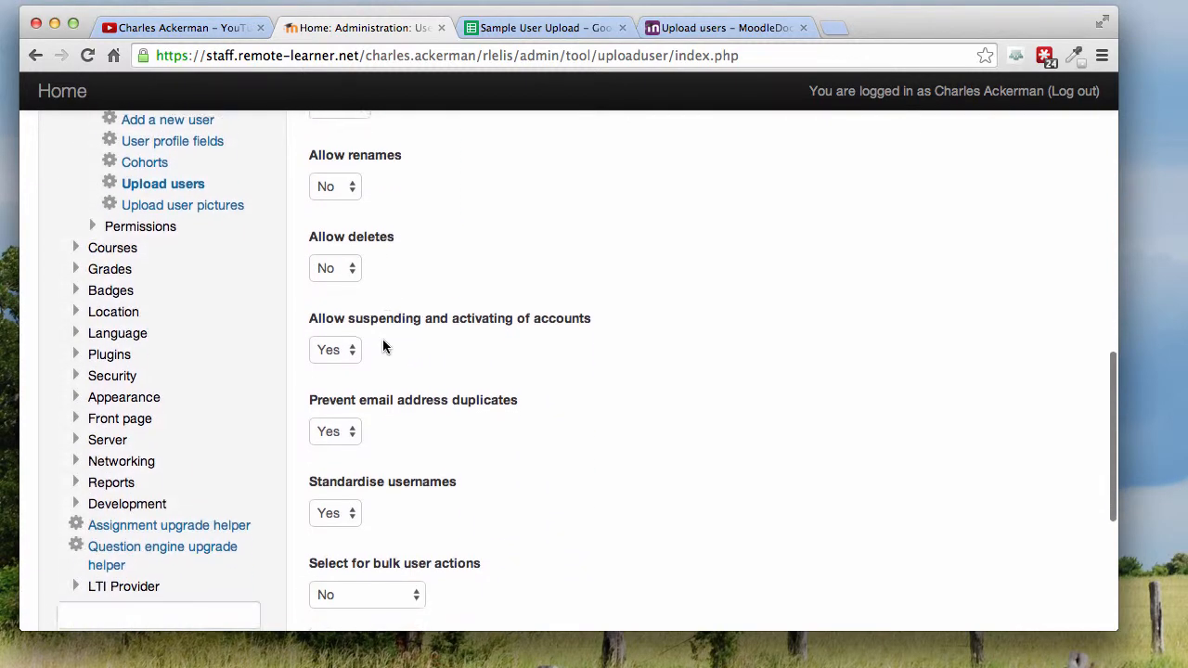
scroll(541, 504, down, 3)
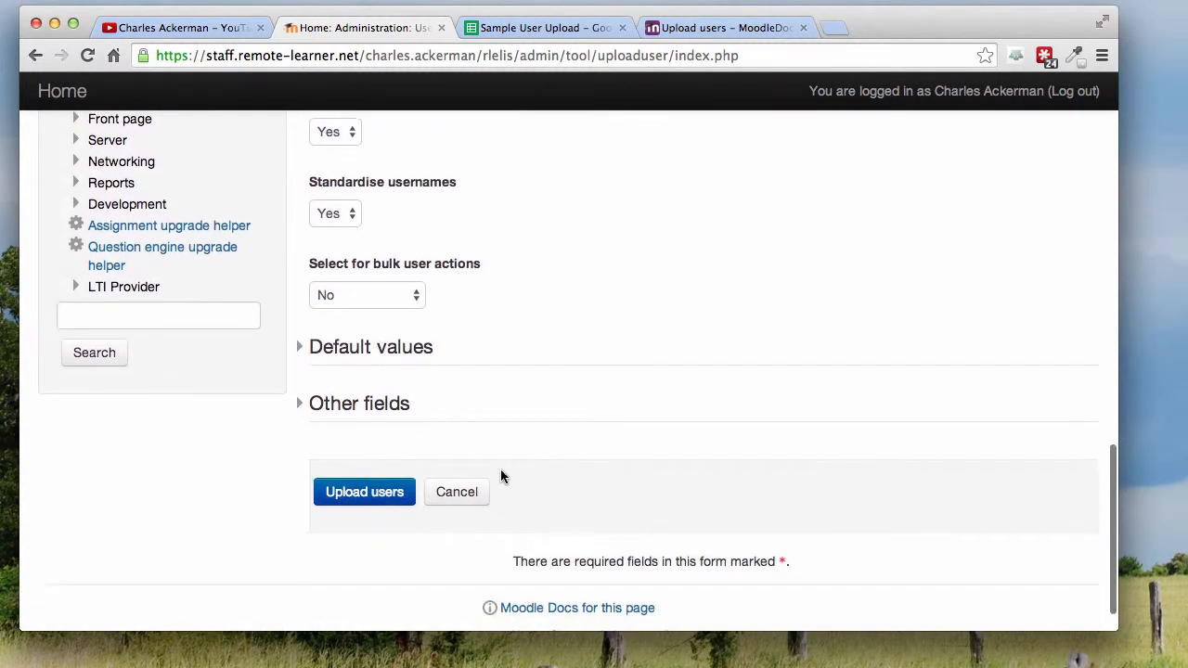
Step: Expand the Default values and Other fields sections and look through their fields
click(300, 356)
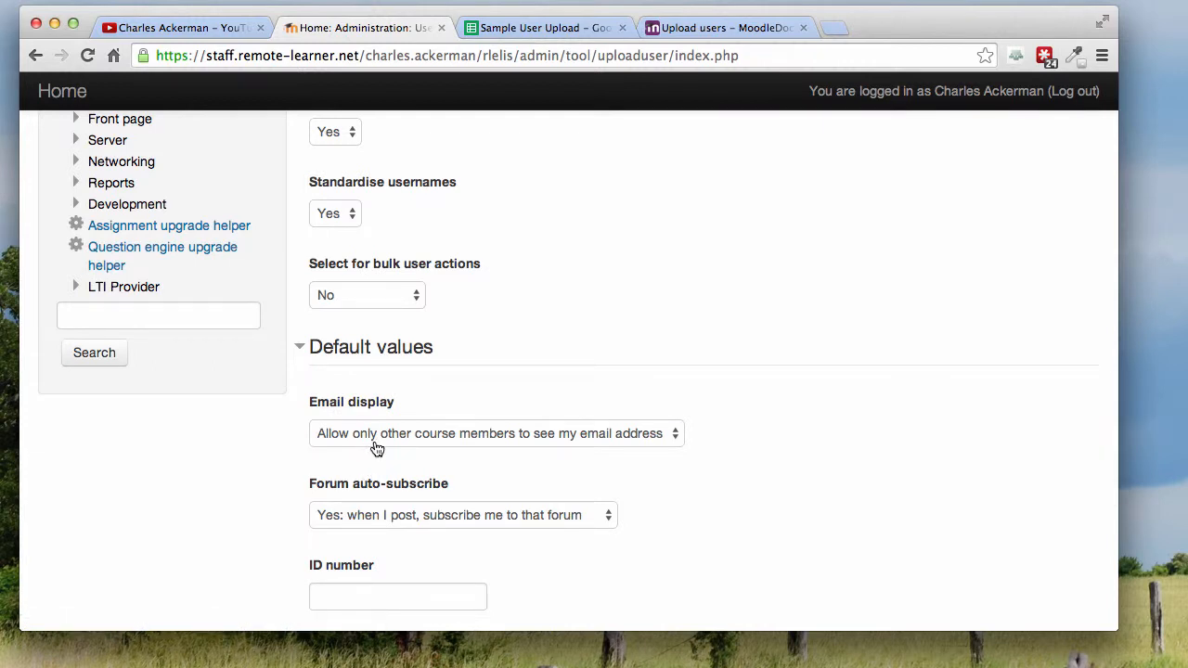
scroll(430, 554, down, 8)
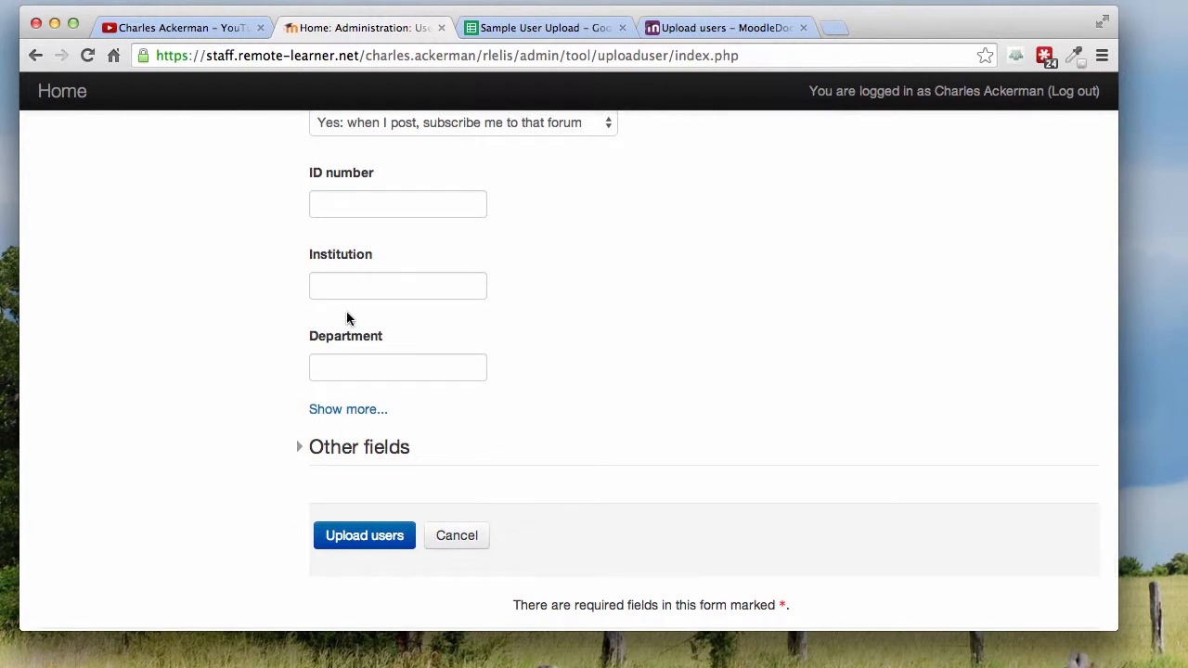
click(301, 454)
scroll(311, 483, down, 8)
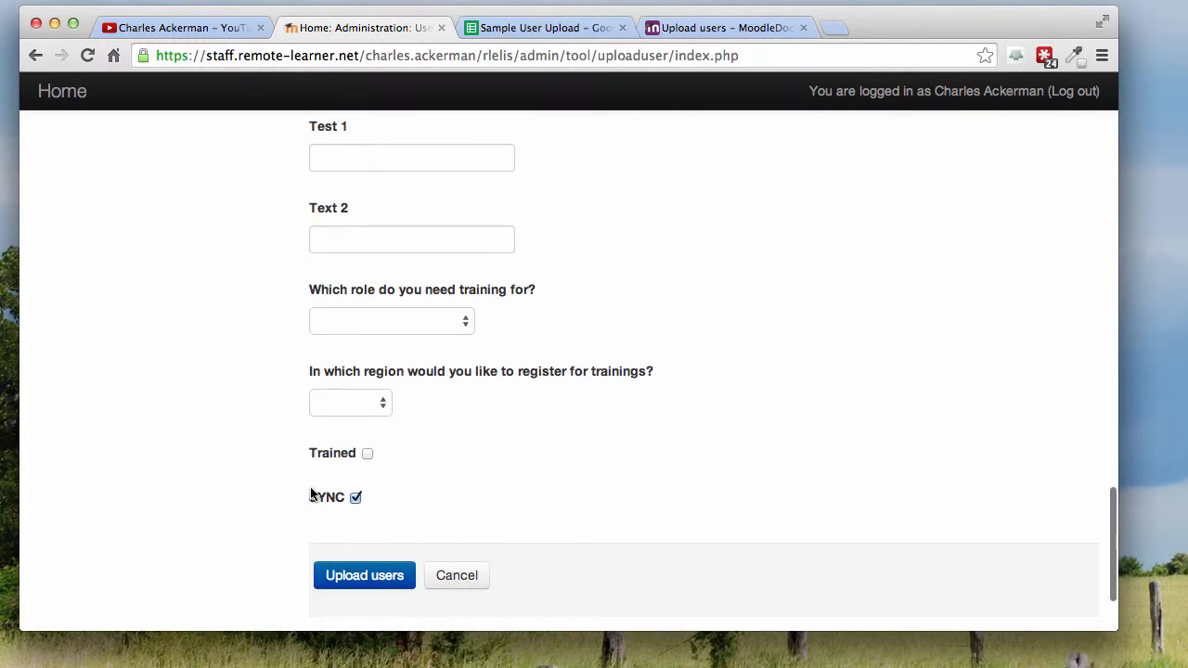
Step: Recheck the whole upload form and upload the users, leaving the default values and other fields as they are
scroll(312, 493, up, 5)
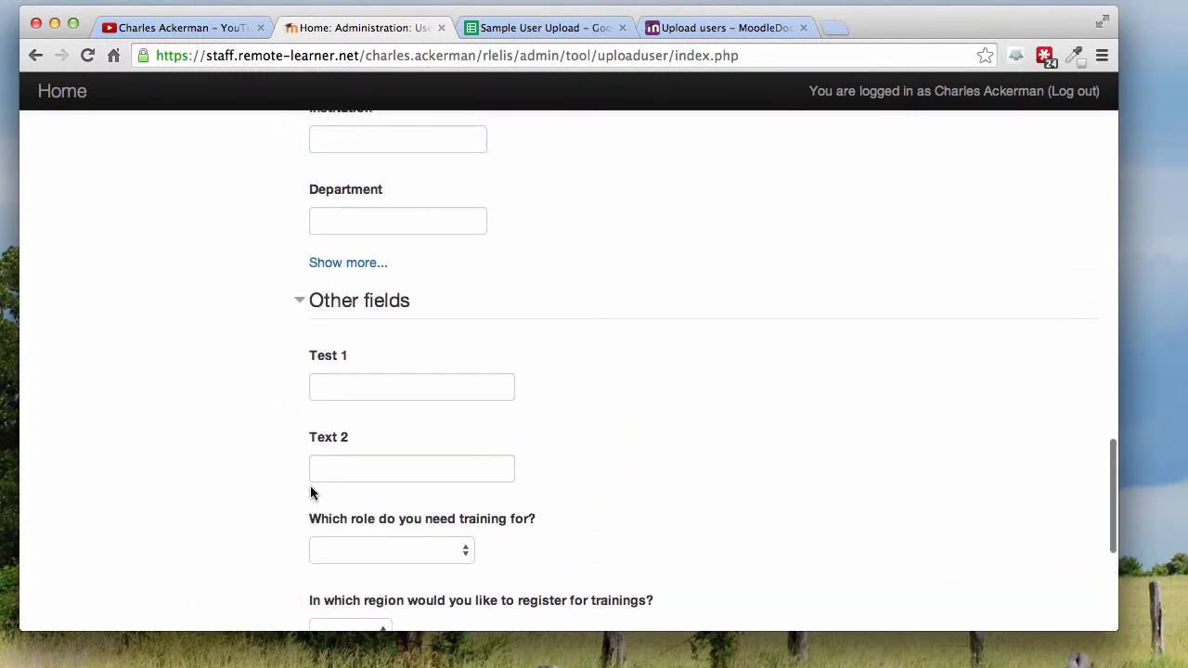
scroll(311, 493, up, 20)
scroll(312, 496, up, 6)
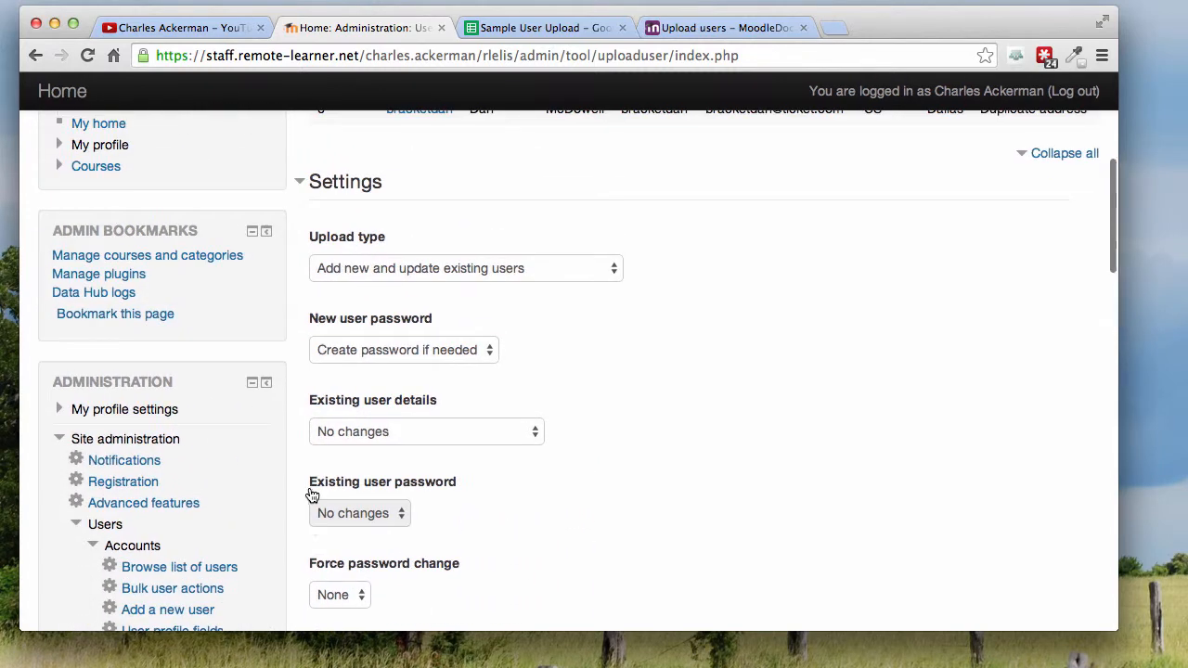
scroll(312, 496, down, 20)
scroll(312, 496, down, 8)
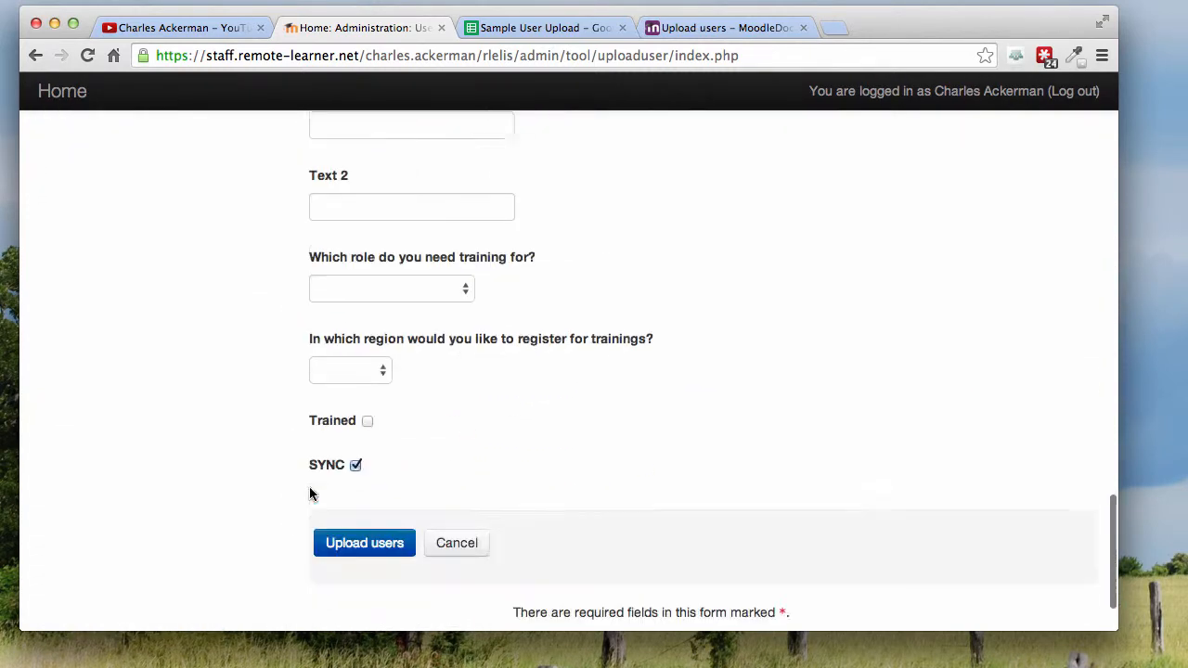
click(364, 449)
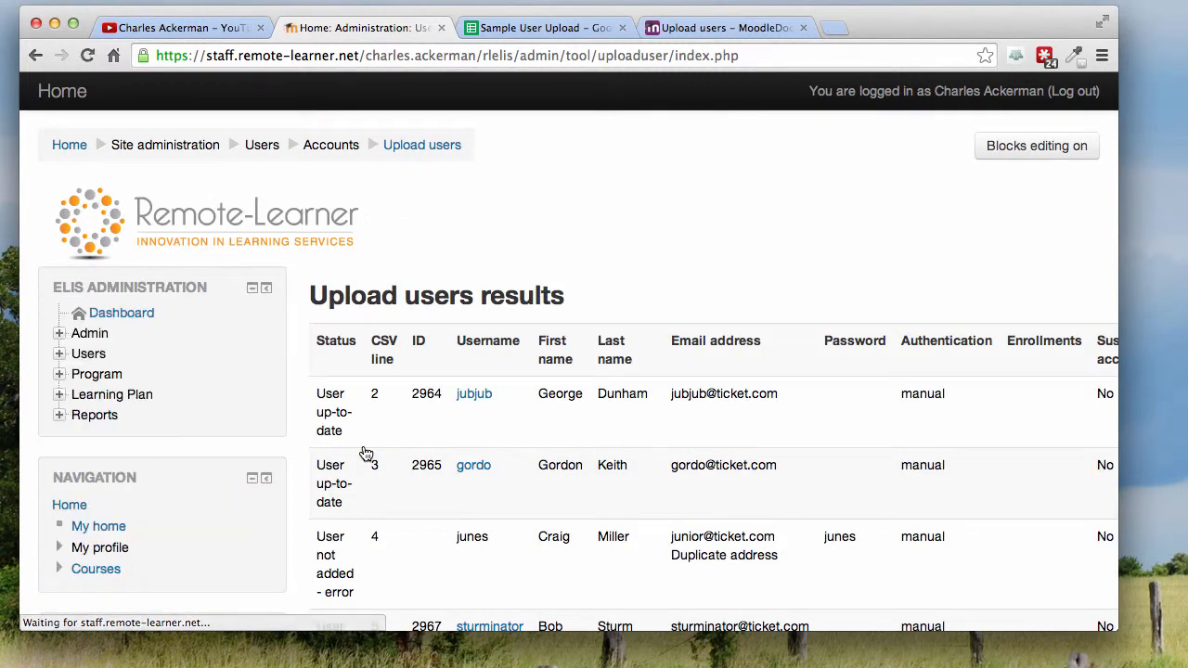
Step: Examine each row's status and the summary counts in the upload users results, and continue past the results page
scroll(920, 472, down, 5)
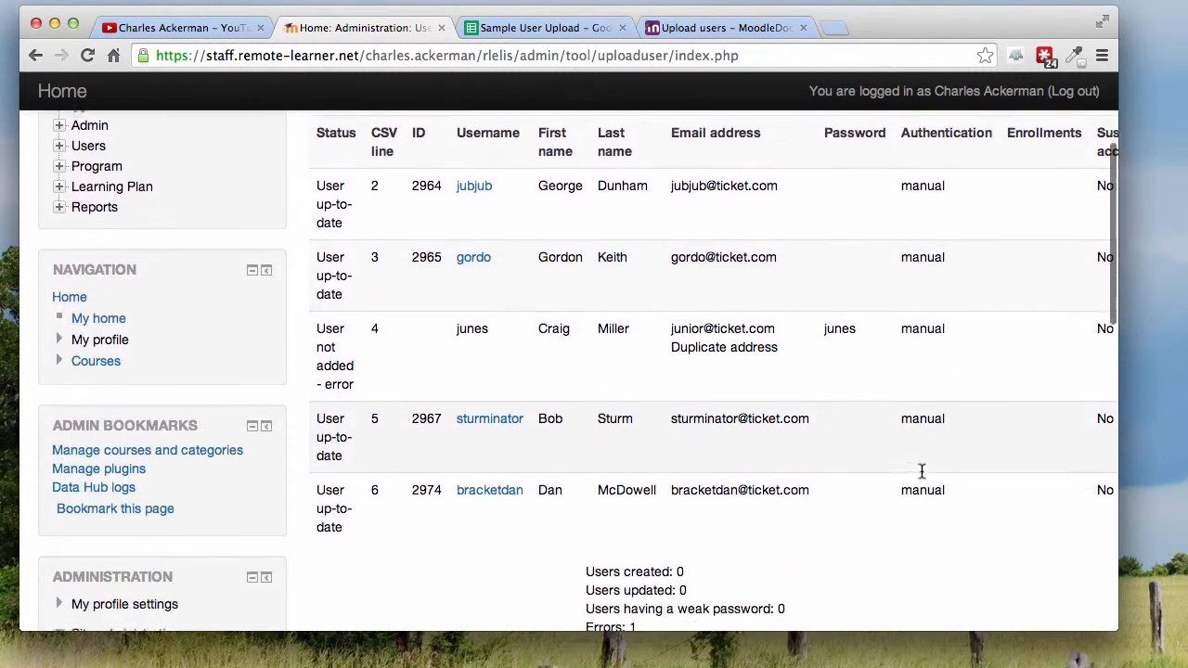
scroll(922, 478, right, 2)
scroll(922, 478, up, 5)
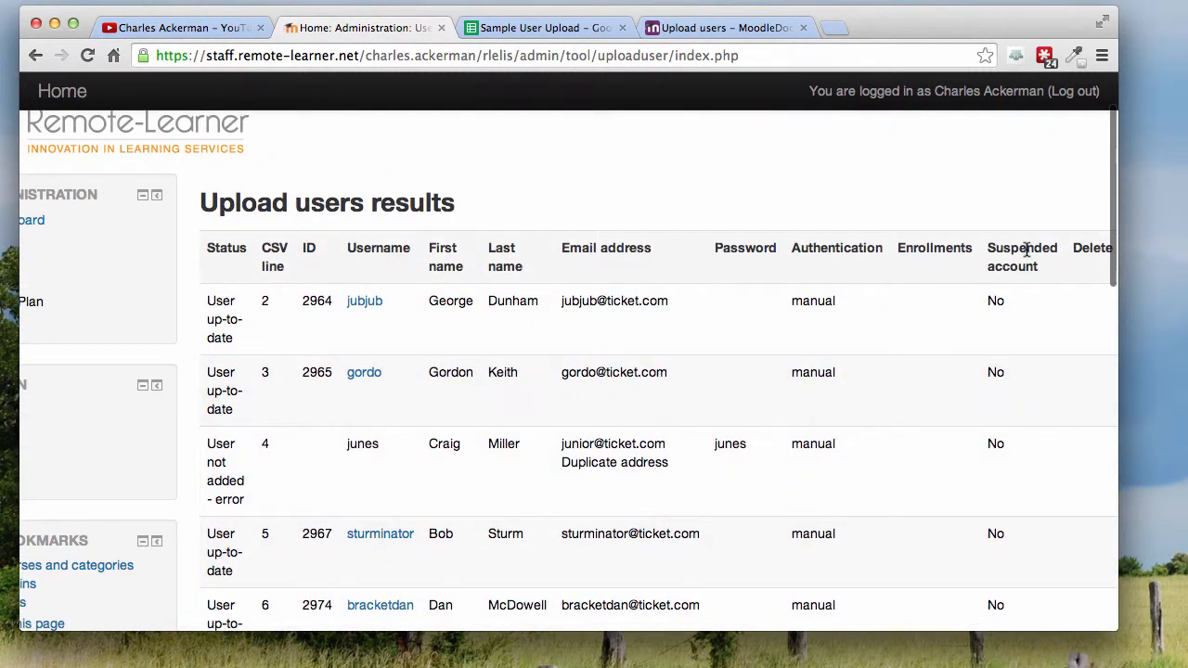
scroll(984, 446, down, 5)
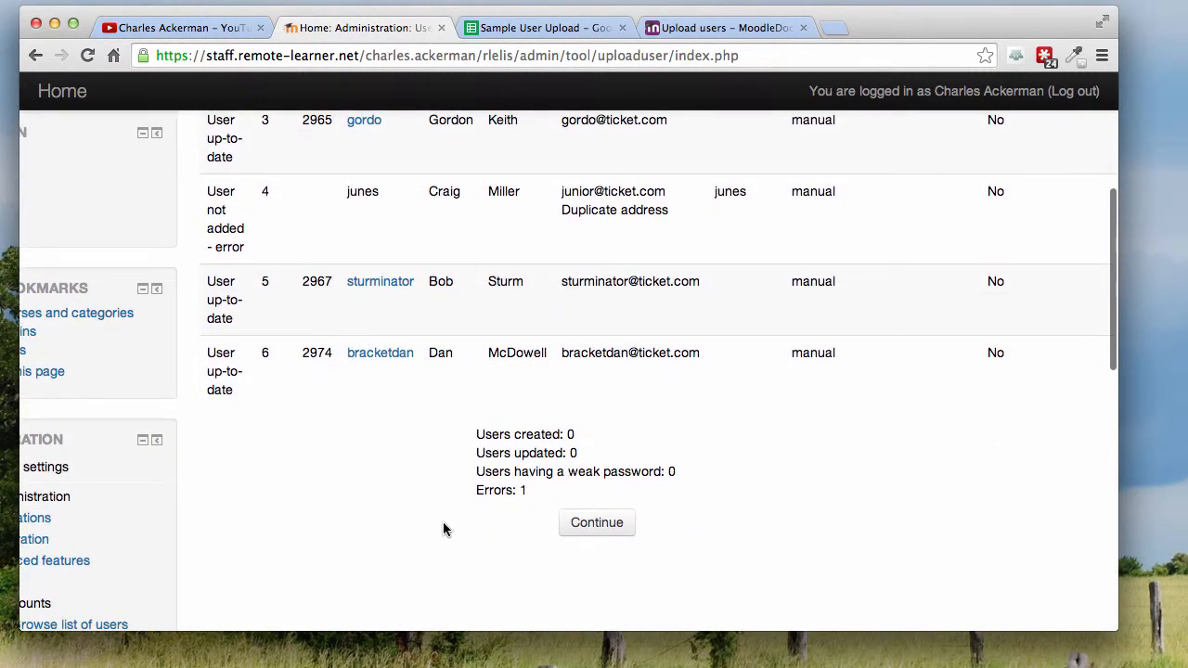
scroll(534, 420, up, 5)
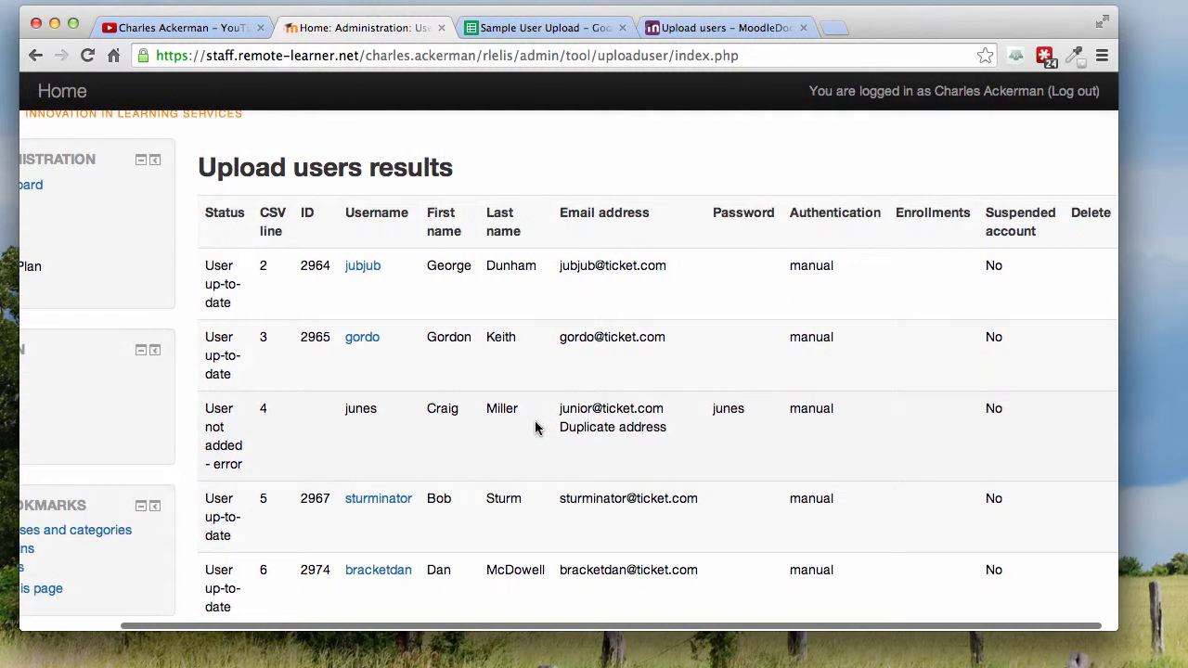
scroll(534, 426, down, 2)
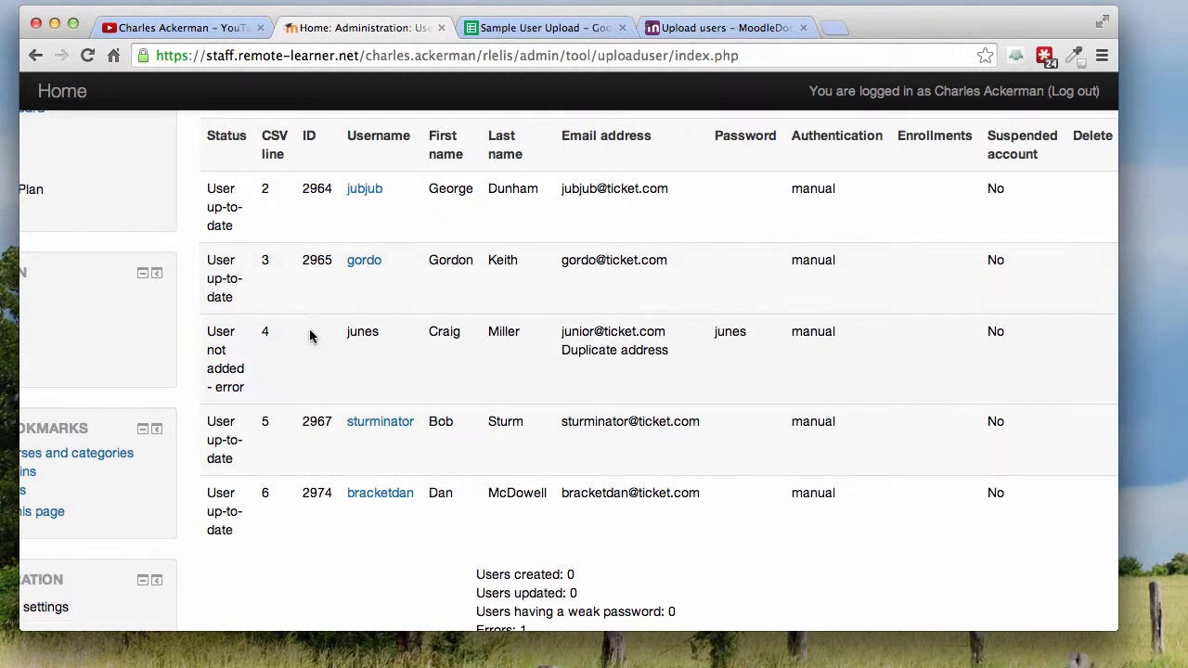
drag(311, 334, 342, 332)
scroll(770, 347, down, 5)
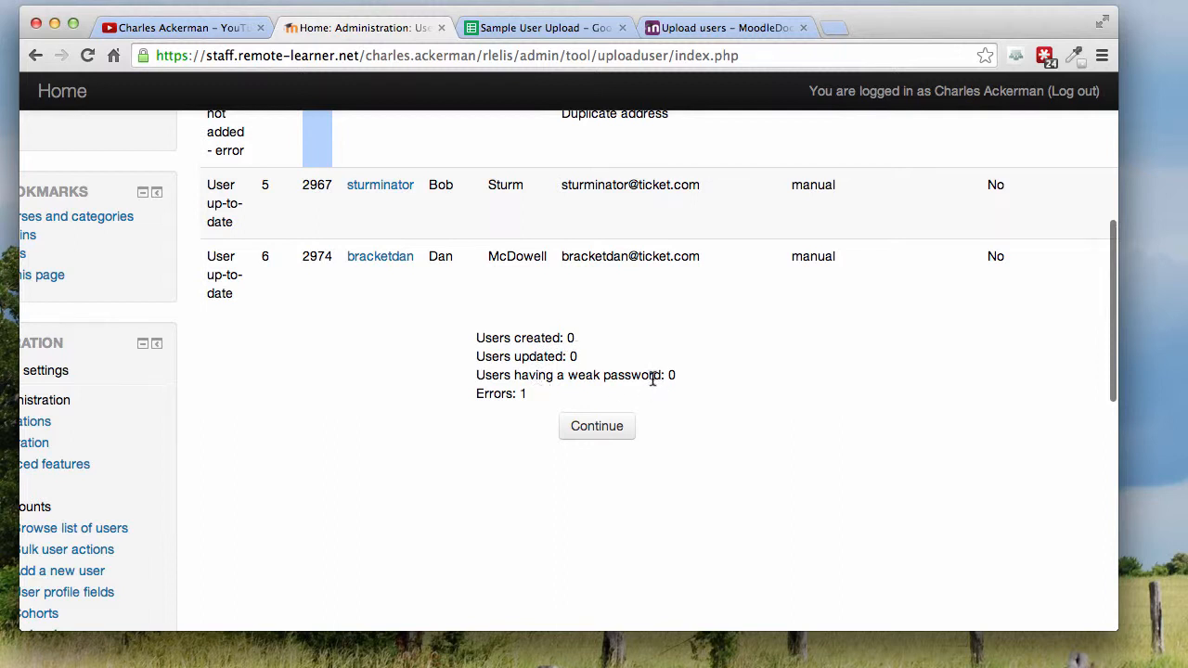
scroll(653, 379, up, 9)
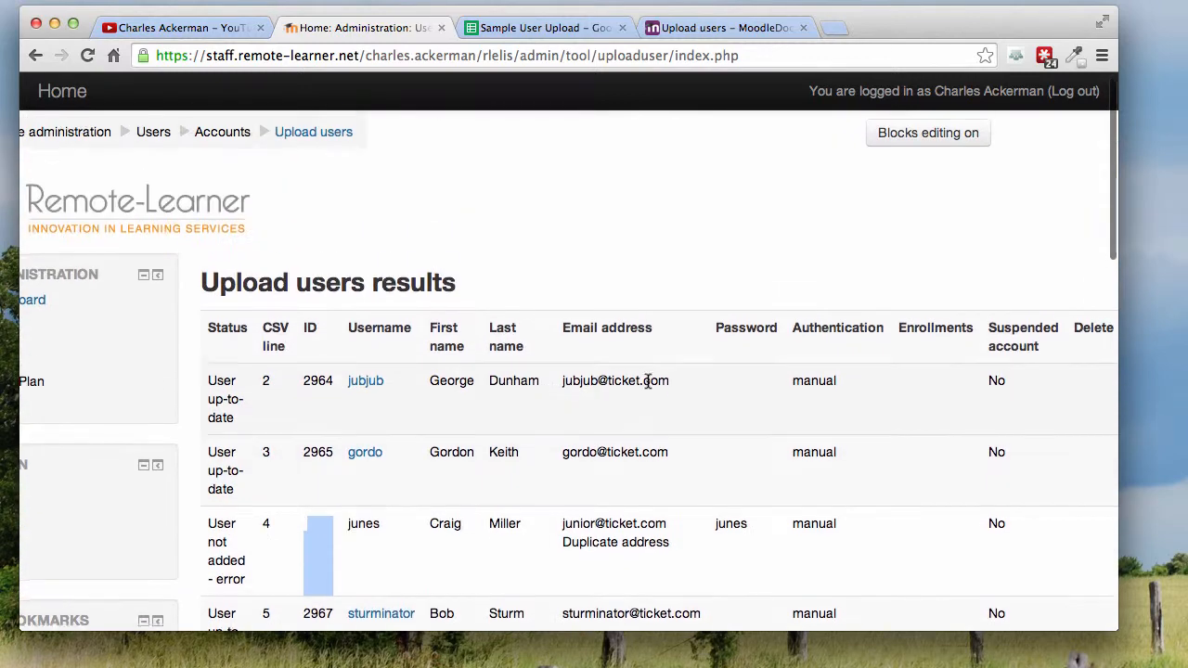
scroll(618, 375, down, 5)
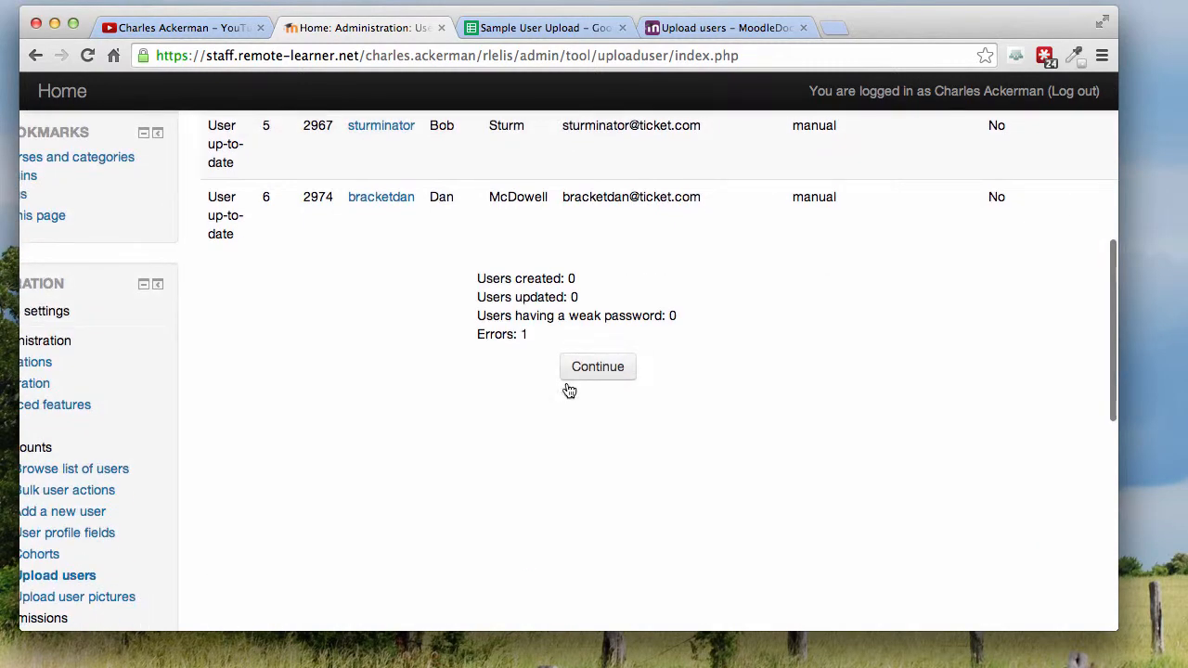
click(590, 370)
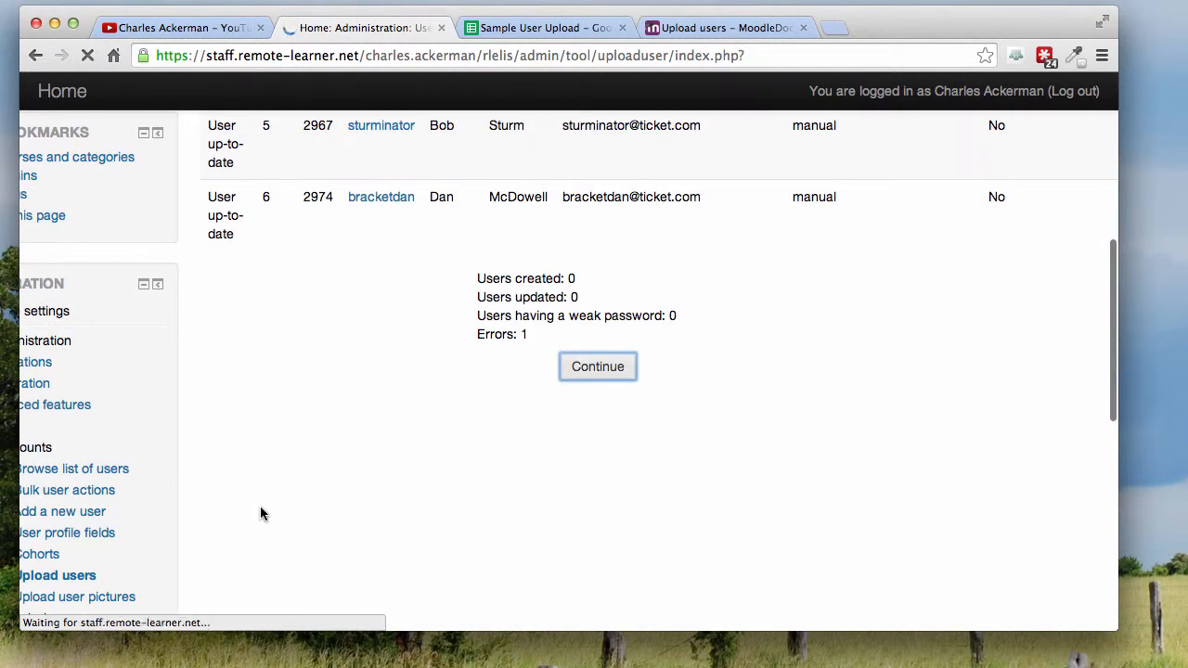